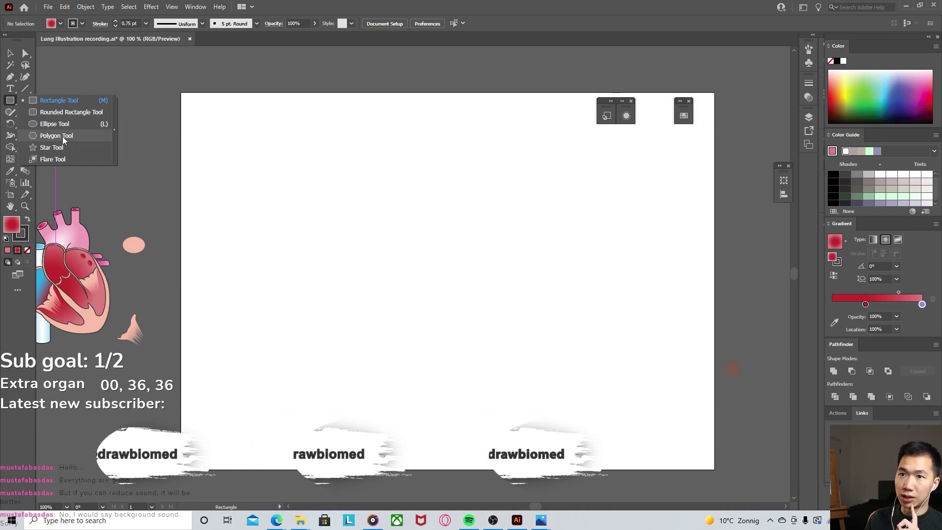
Step: Draw a red three-sided polygon on the artboard with the Polygon tool
left_click(61, 138)
left_click(306, 205)
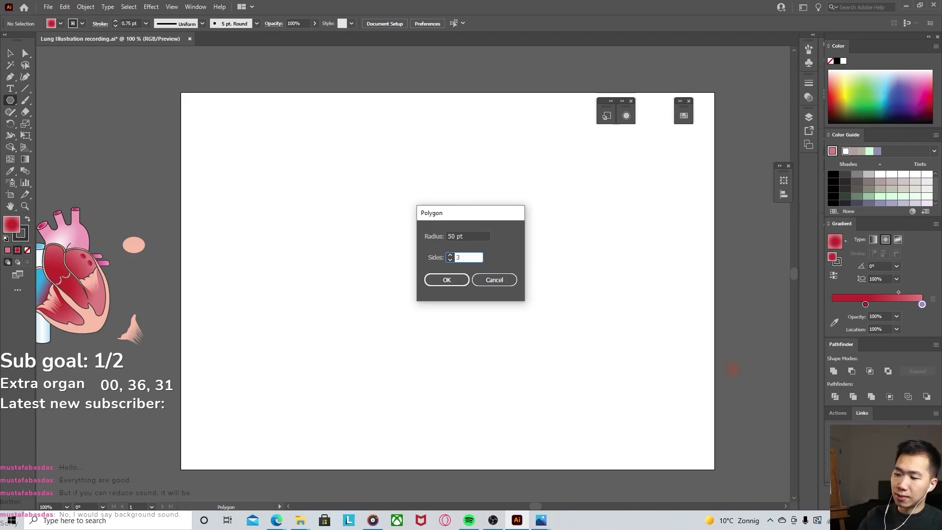
key("Return")
key("a")
Step: Stretch the triangle's anchors into a tall sliver and rescale it
left_click_drag(286, 216, 257, 288)
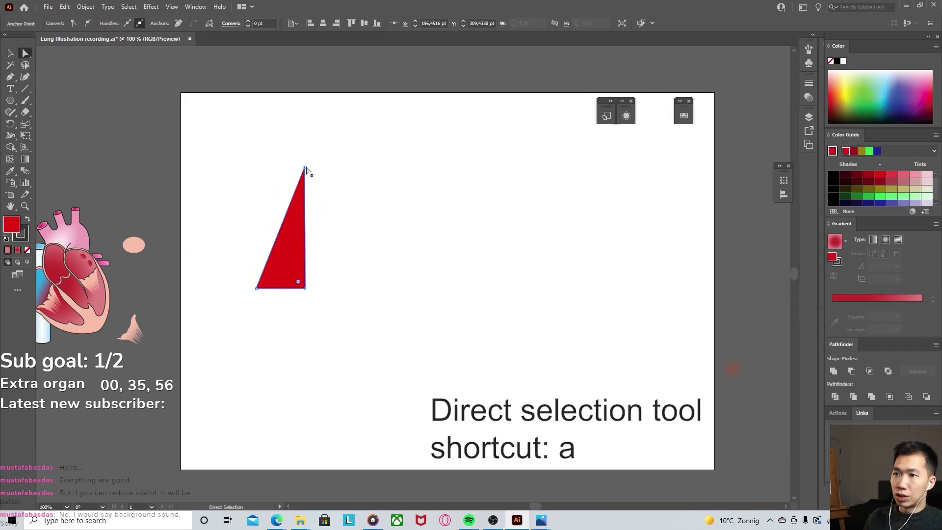
mouse_move(333, 213)
left_mouse_down()
mouse_move(304, 291)
mouse_move(304, 270)
mouse_move(360, 330)
mouse_move(259, 329)
mouse_move(265, 353)
mouse_move(263, 322)
left_mouse_up()
key("v")
key("a")
Step: Round the bottom corners, smooth the top anchor, and reshape the curve and bottom edge
mouse_move(322, 182)
left_mouse_down()
mouse_move(311, 214)
mouse_move(320, 186)
left_mouse_up()
left_click_drag(318, 303, 314, 307)
left_click(321, 175)
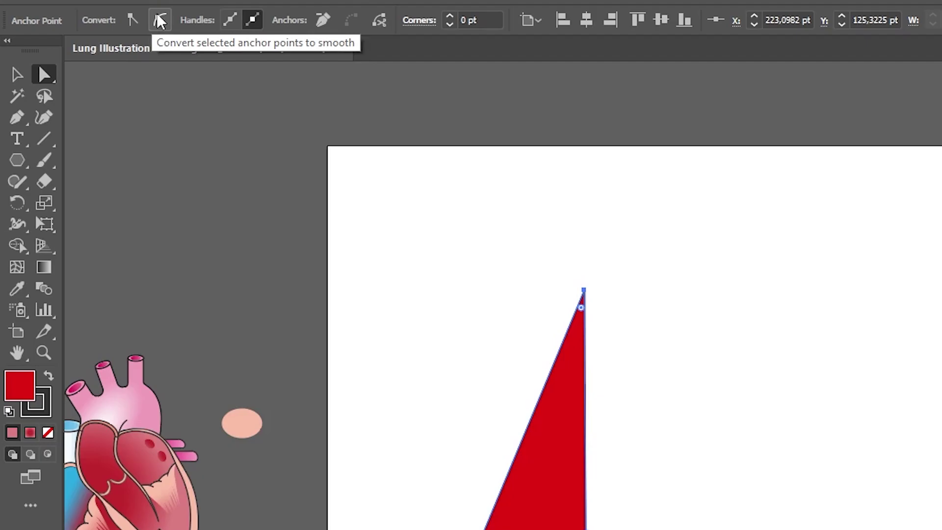
left_click(160, 21)
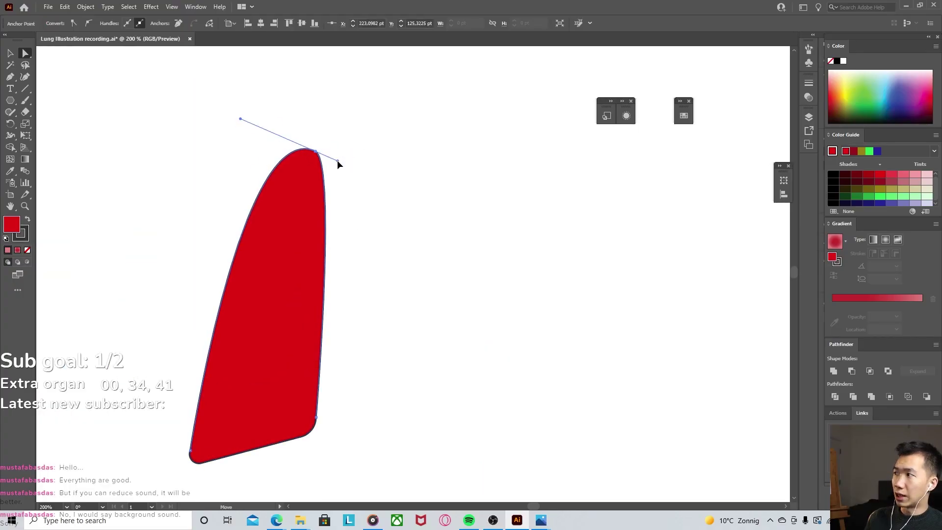
left_click_drag(337, 163, 326, 160)
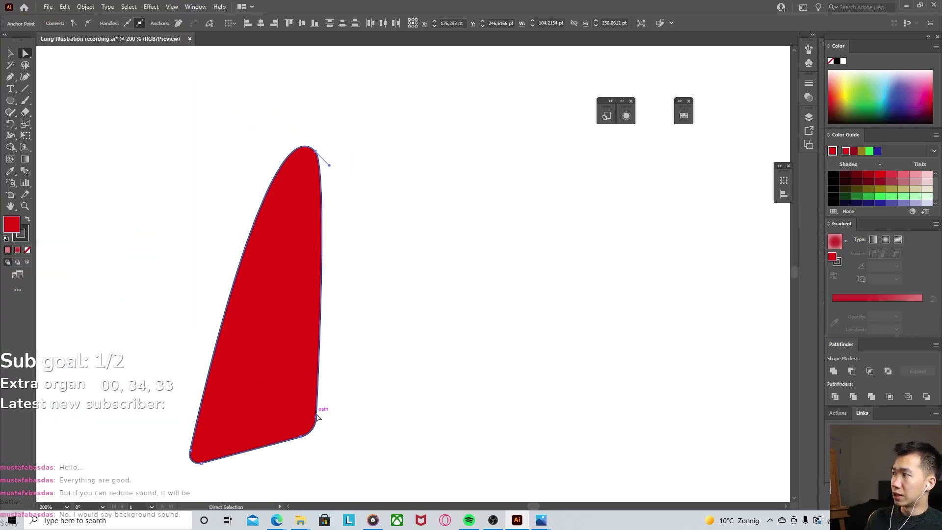
left_click_drag(257, 446, 206, 414)
key("ctrl+minus")
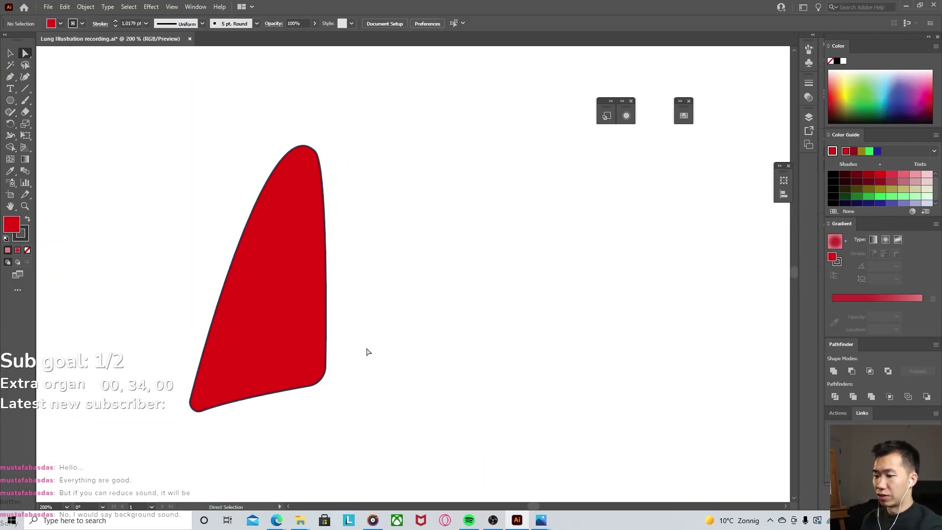
Step: Draw two straight lines across the lung, then select the lung with its lines
left_click_drag(210, 264, 267, 416)
mouse_move(211, 265)
left_mouse_down()
mouse_move(223, 253)
mouse_move(284, 404)
mouse_move(331, 298)
left_mouse_up()
left_click(283, 406)
left_click_drag(248, 352, 382, 353)
left_click(378, 338)
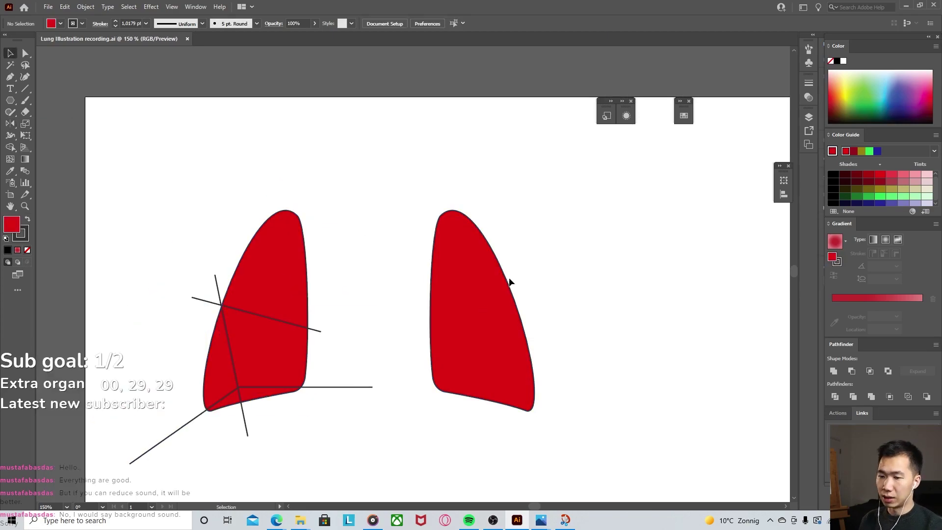
scroll(507, 279, "up", 5)
scroll(481, 181, "down", 2)
scroll(522, 273, "down", 1)
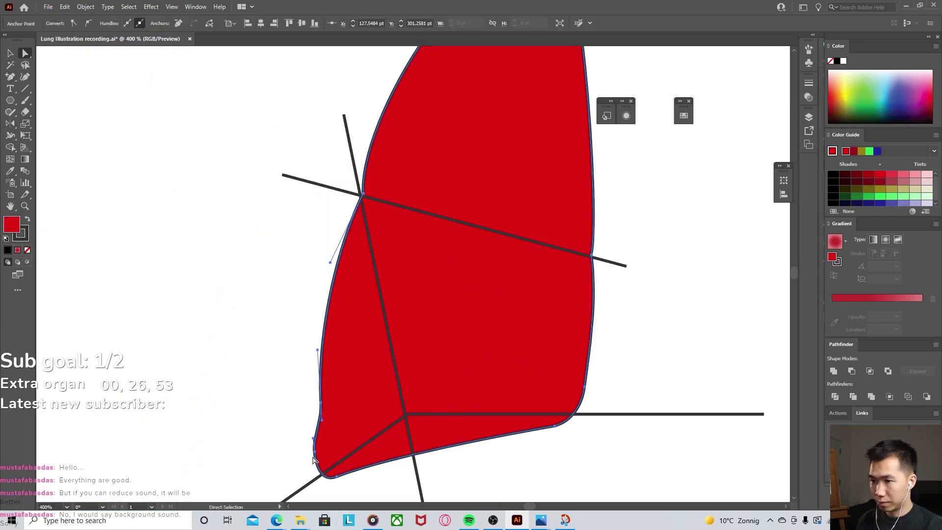
scroll(607, 373, "down", 2)
scroll(606, 374, "down", 1)
scroll(427, 180, "down", 3)
scroll(468, 320, "up", 2)
left_click(297, 285)
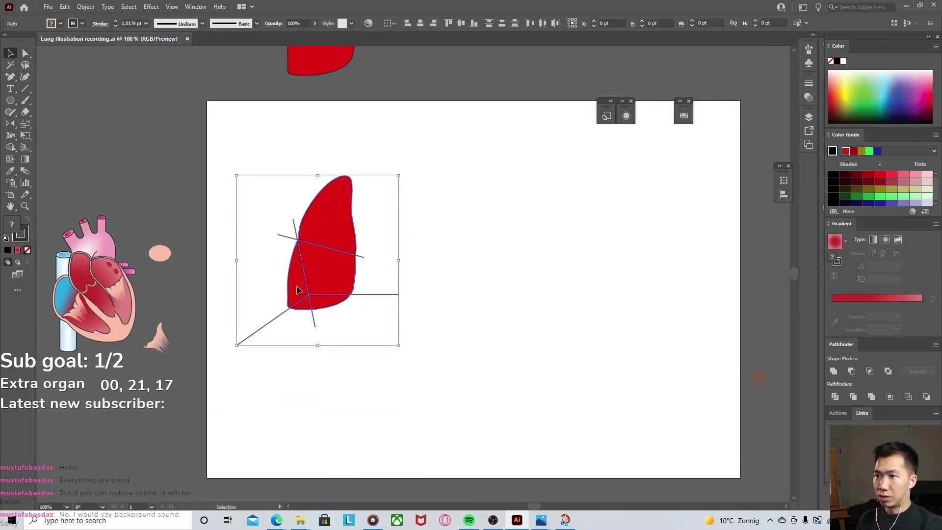
Step: Alt-drag a copy of the lung and its lines to the right and select it
left_click_drag(334, 239, 545, 241)
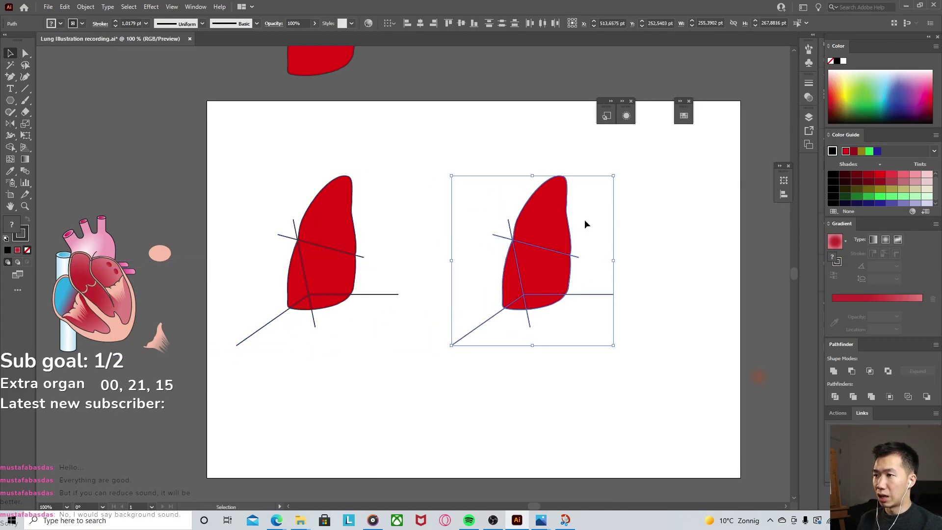
left_click(640, 194)
left_click_drag(641, 190, 466, 309)
Step: Divide the copy along its lines with Pathfinder and ungroup the pieces
key("shift+ctrl+F9")
left_click_drag(477, 180, 615, 342)
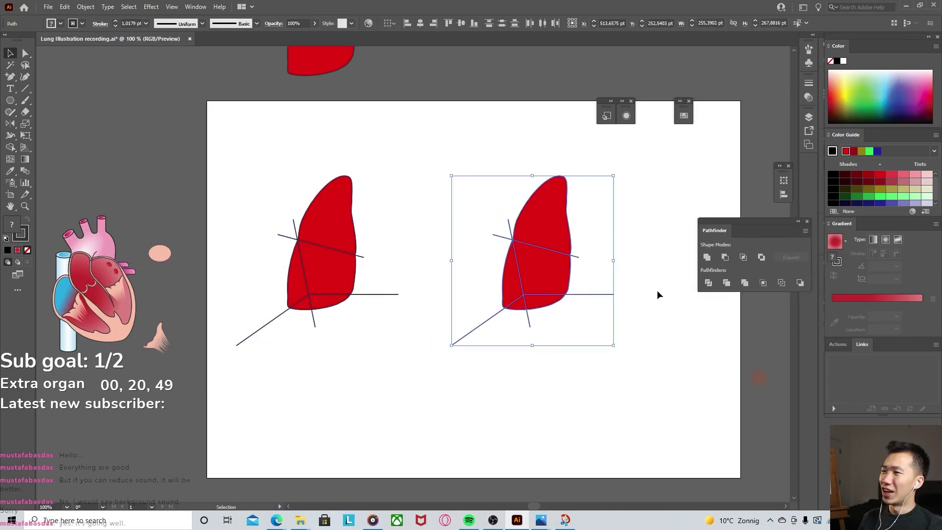
left_click(731, 285)
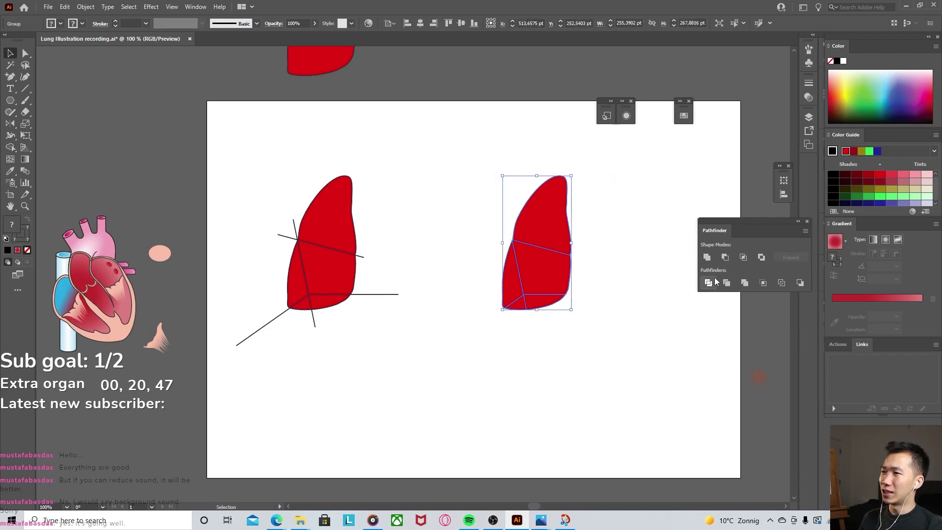
left_click(589, 250)
left_click(553, 217)
right_click(543, 230)
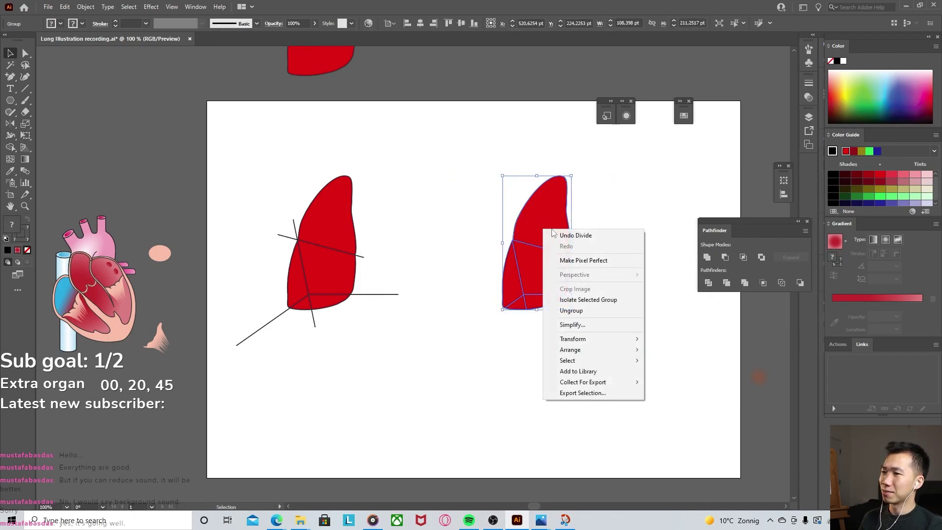
left_click(602, 310)
left_click_drag(548, 242, 583, 197)
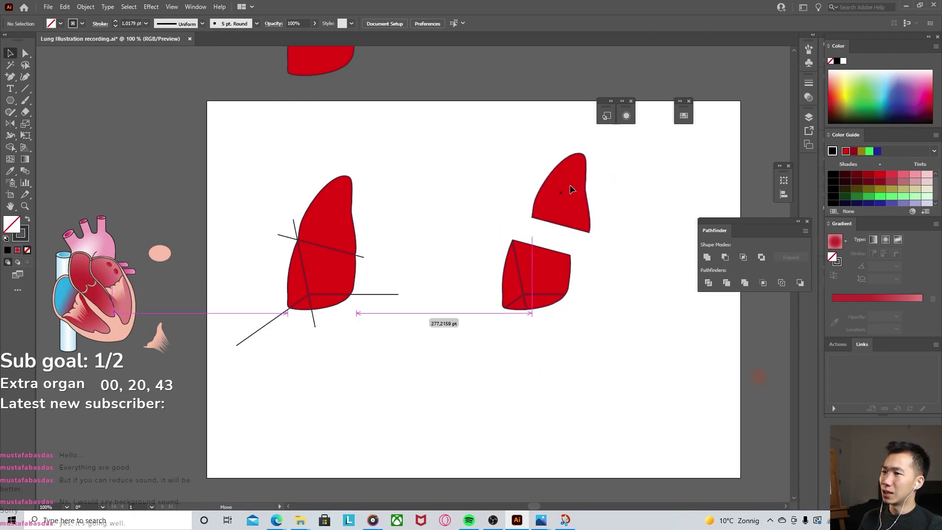
key("ctrl+z")
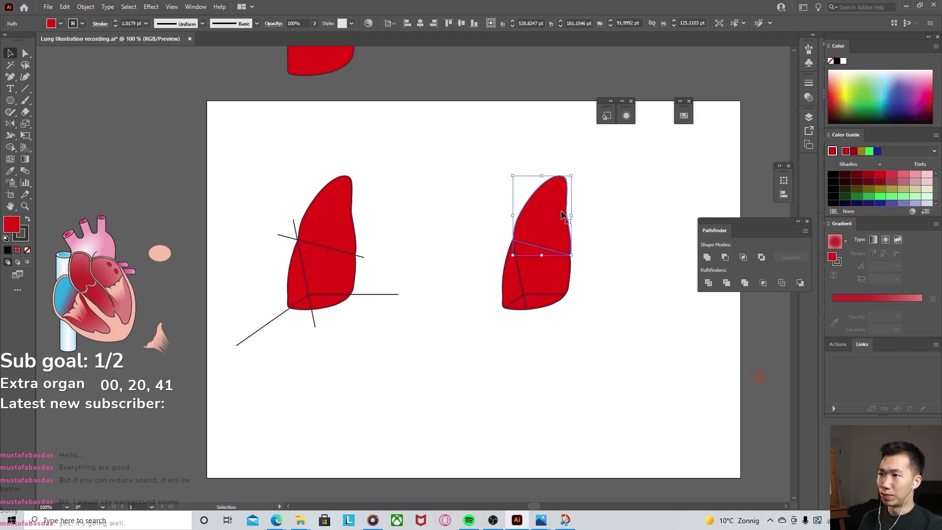
key("ctrl+plus")
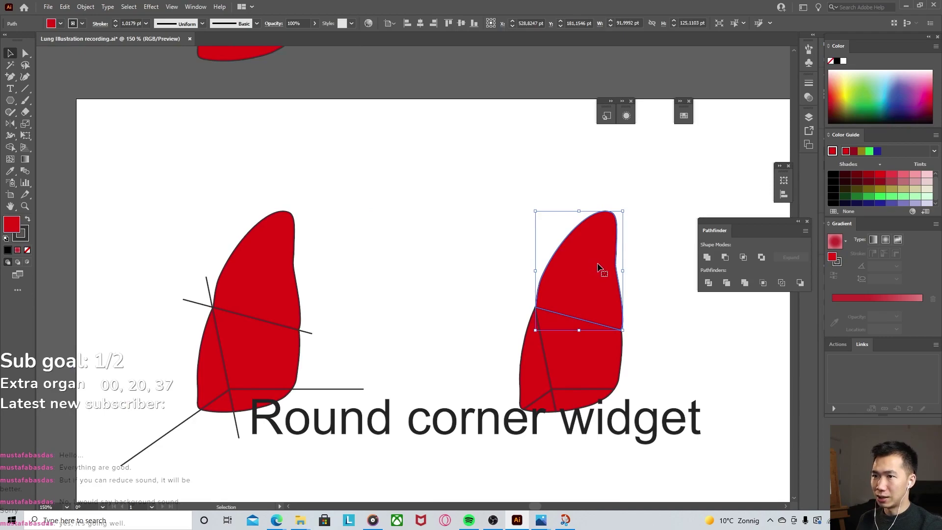
Step: Move the top lobe piece onto the left lung, colour it green, and round its junction corner
left_click_drag(597, 267, 278, 266)
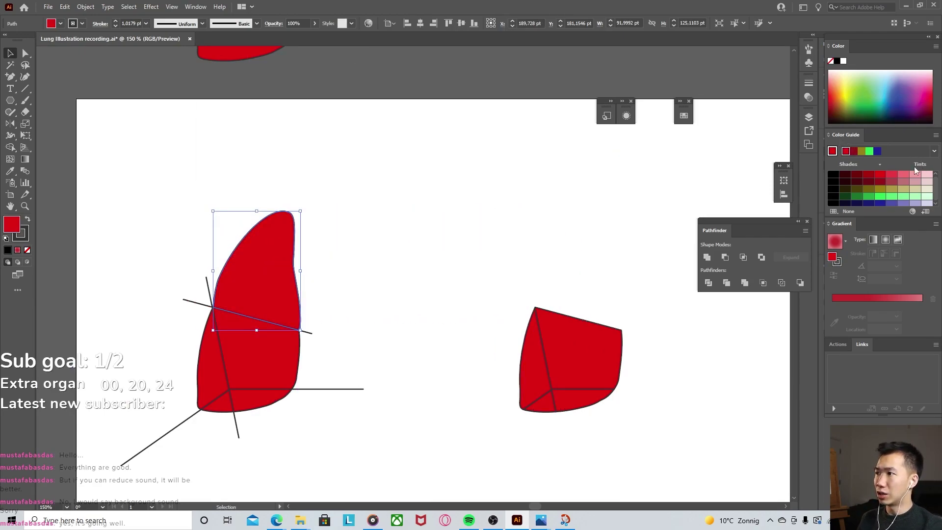
left_click(882, 197)
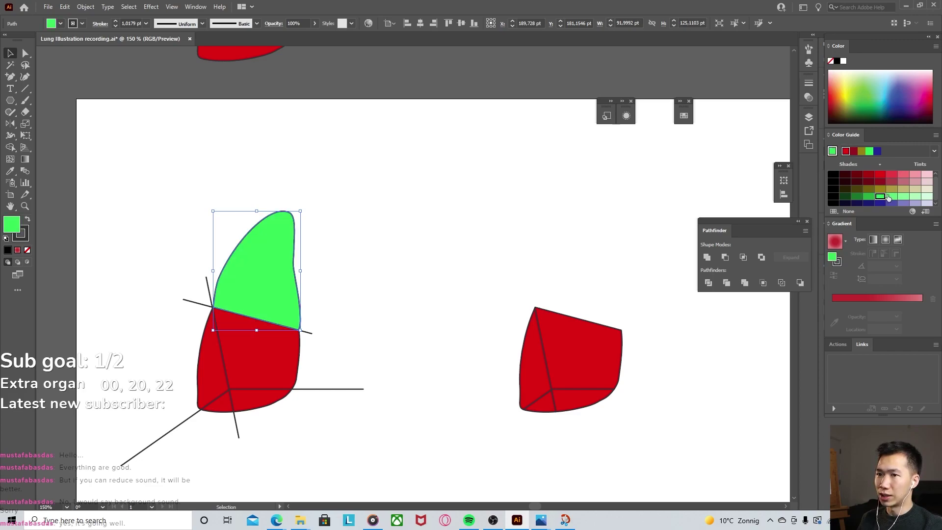
left_click(481, 222)
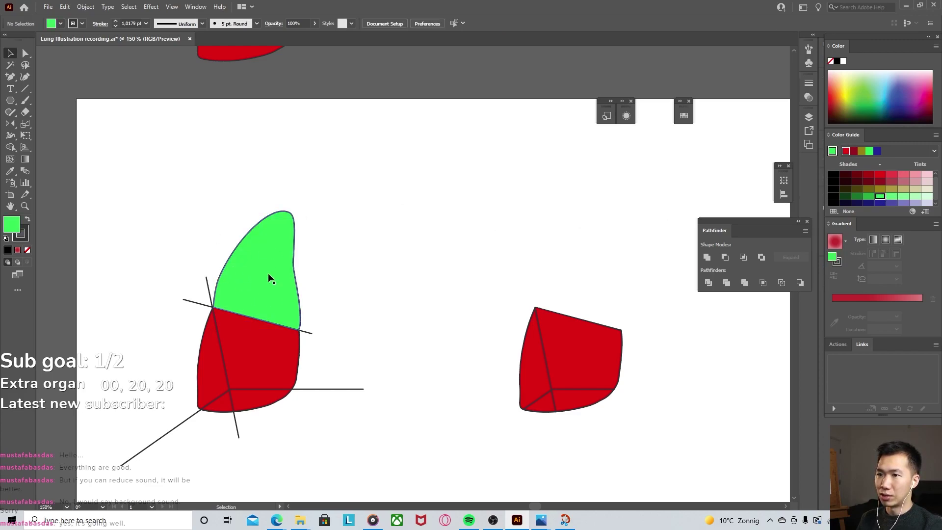
mouse_move(269, 277)
left_mouse_down()
mouse_move(326, 278)
mouse_move(238, 271)
mouse_move(253, 269)
left_mouse_up()
scroll(252, 269, "up", 5)
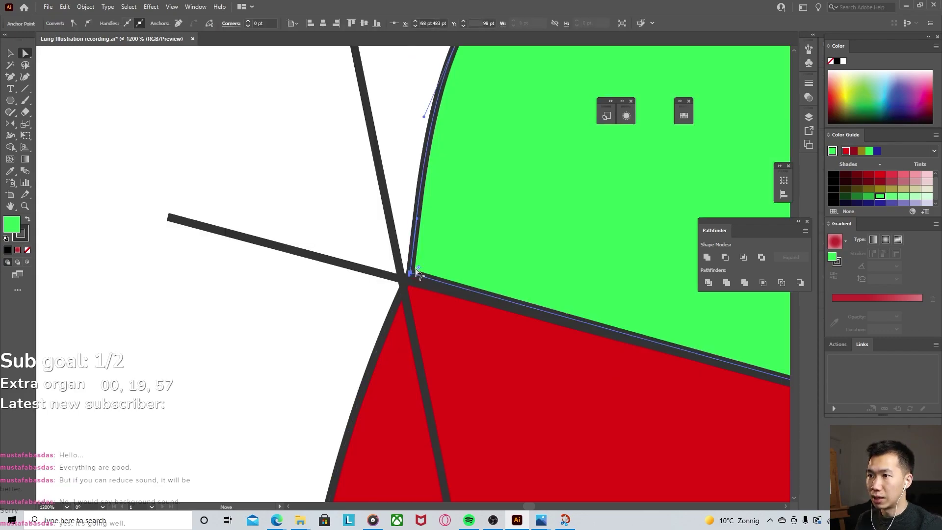
left_click_drag(414, 275, 695, 150)
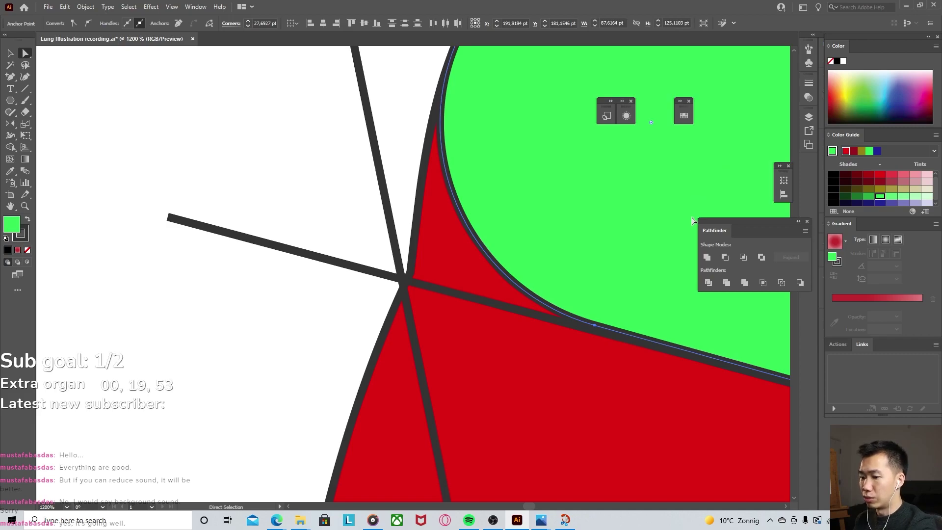
scroll(689, 227, "down", 1)
scroll(689, 226, "down", 4)
scroll(518, 351, "up", 1)
scroll(601, 267, "up", 2)
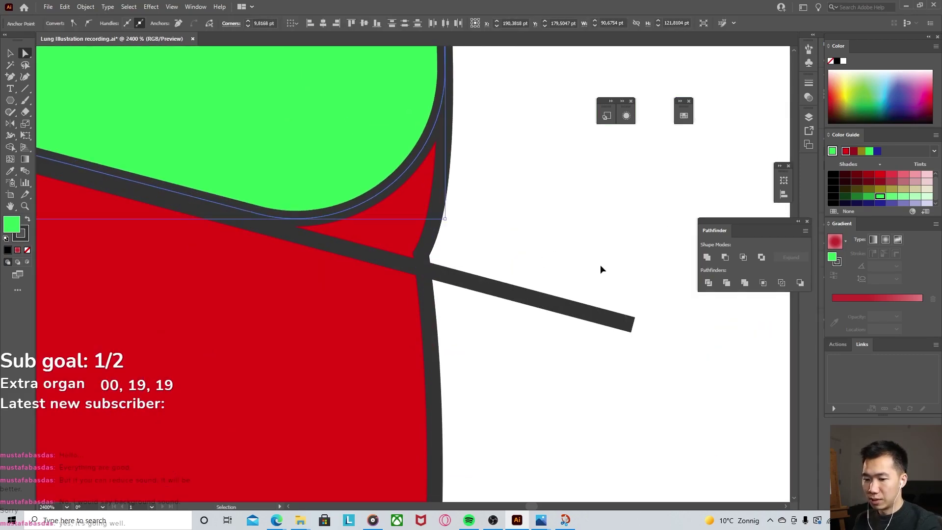
scroll(601, 267, "down", 3)
left_click_drag(240, 219, 300, 255)
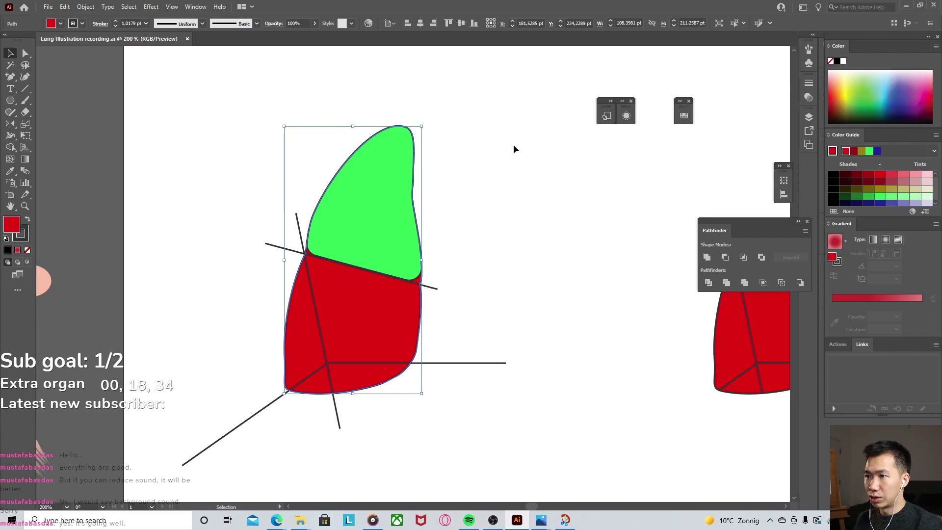
Step: Give the lower lung shape a muted pink fill from the Color Guide
left_click(362, 224)
left_click(390, 309)
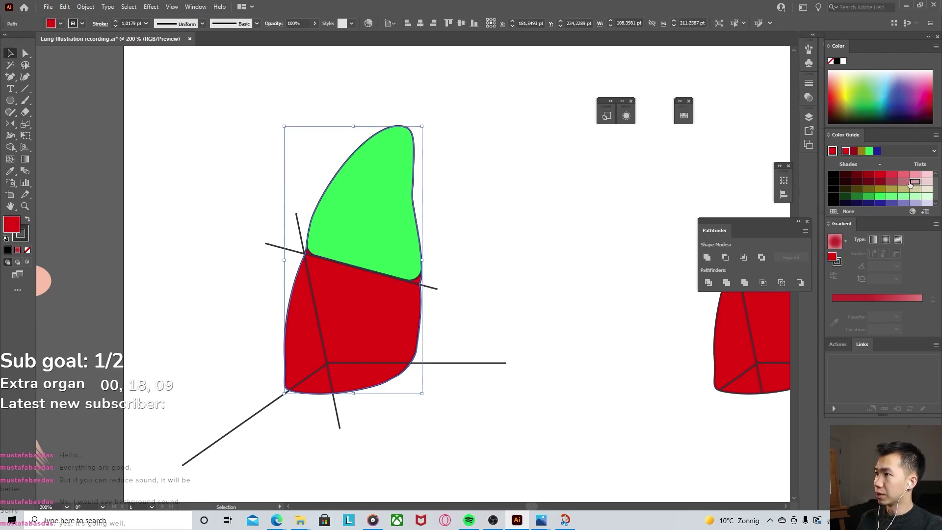
left_click(902, 182)
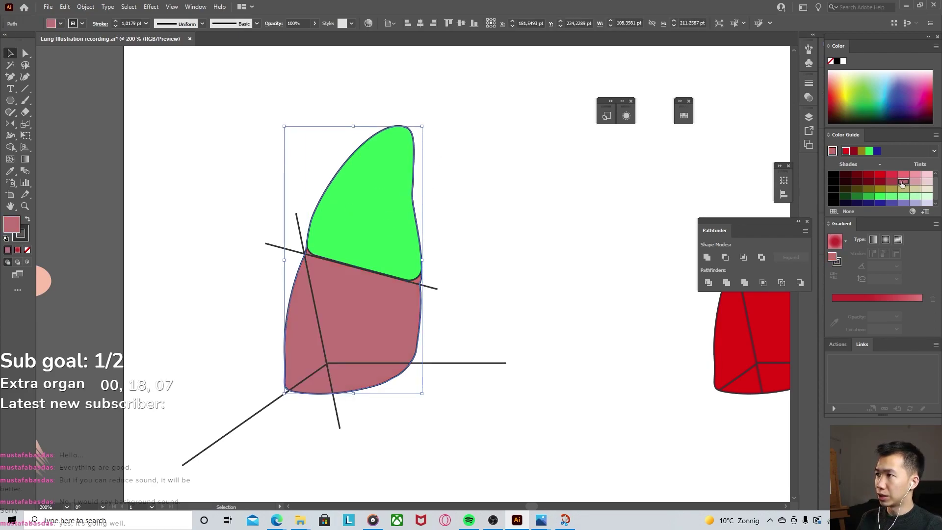
Step: Set the upper piece's stroke to None and fill it with the same mauve
key("ctrl+alt+]")
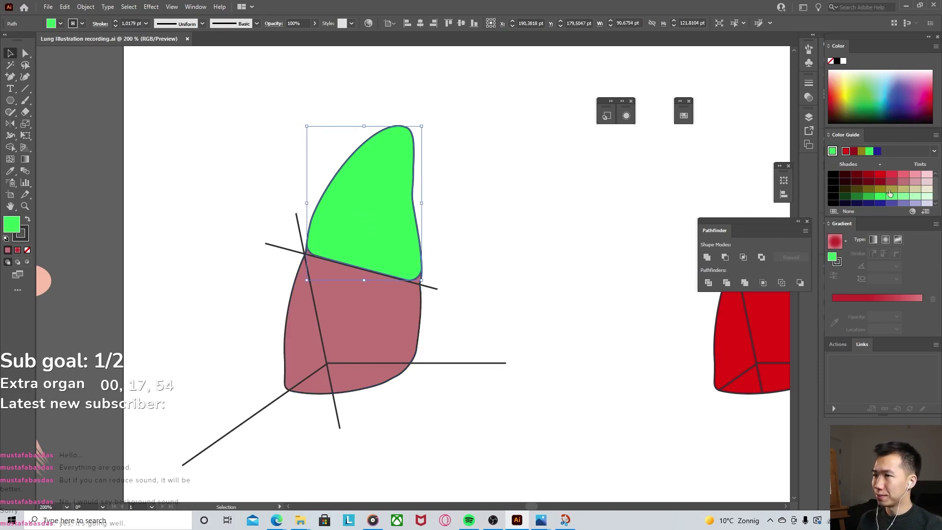
left_click(27, 230)
left_click(28, 249)
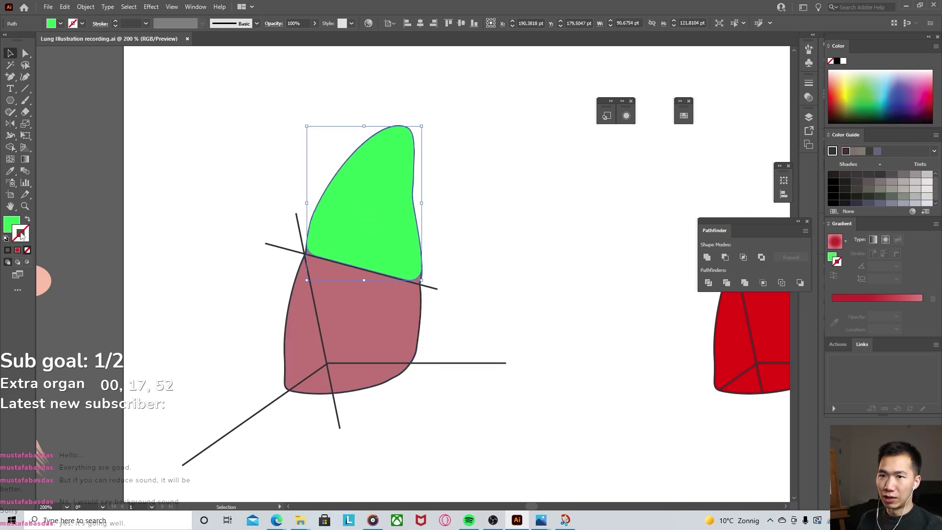
left_click(12, 223)
left_click(903, 185)
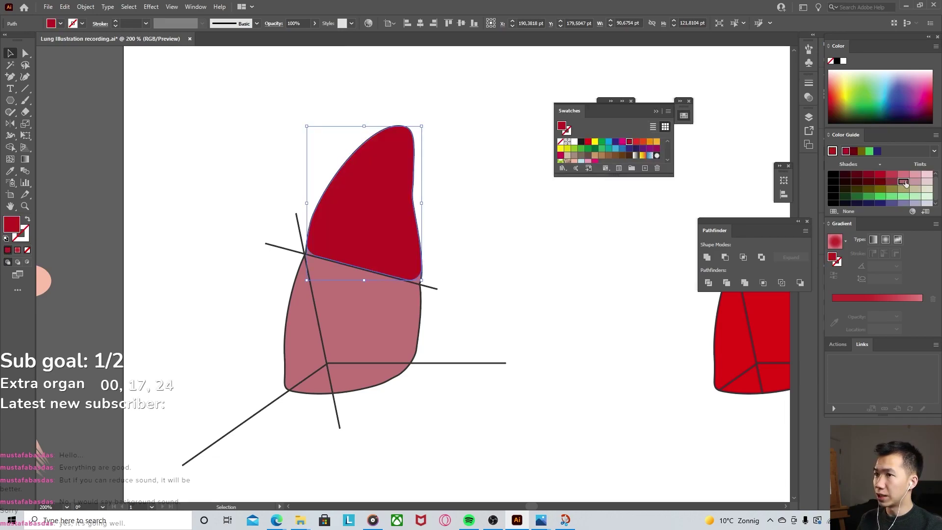
left_click(903, 182)
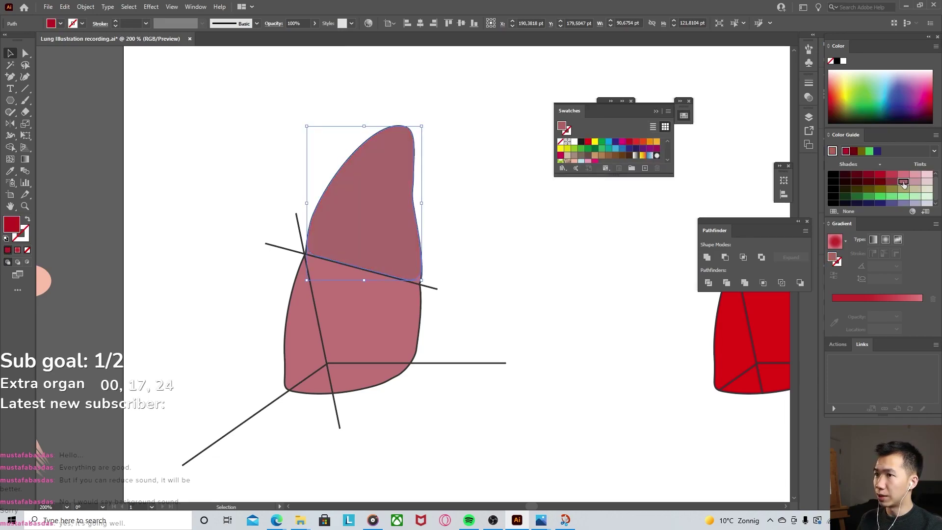
Step: Add a light-pink mesh point inside the upper lobe, then a horizontal mesh line across it
left_click(10, 161)
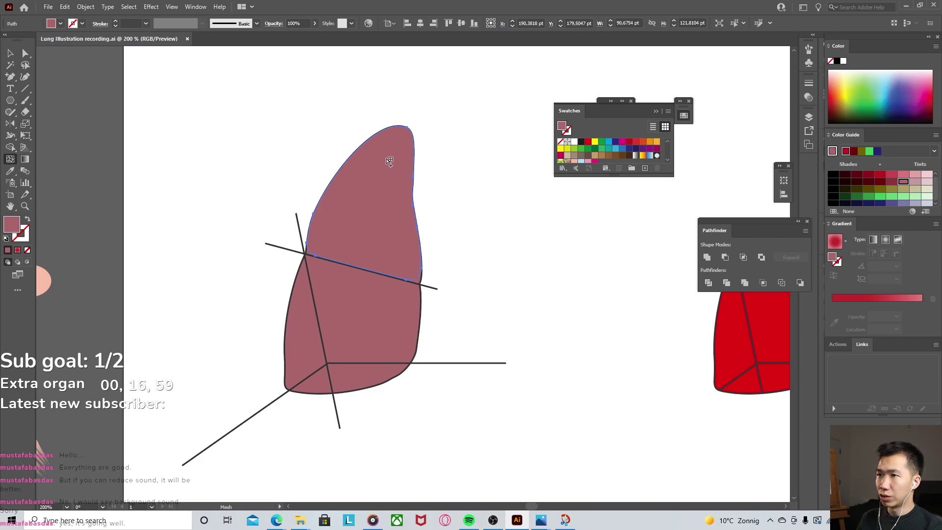
left_click(388, 159)
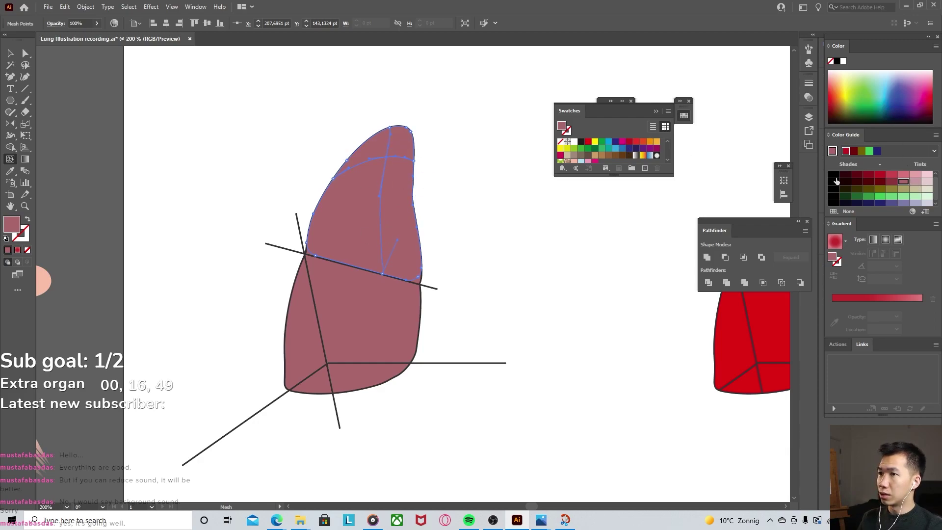
left_click(926, 181)
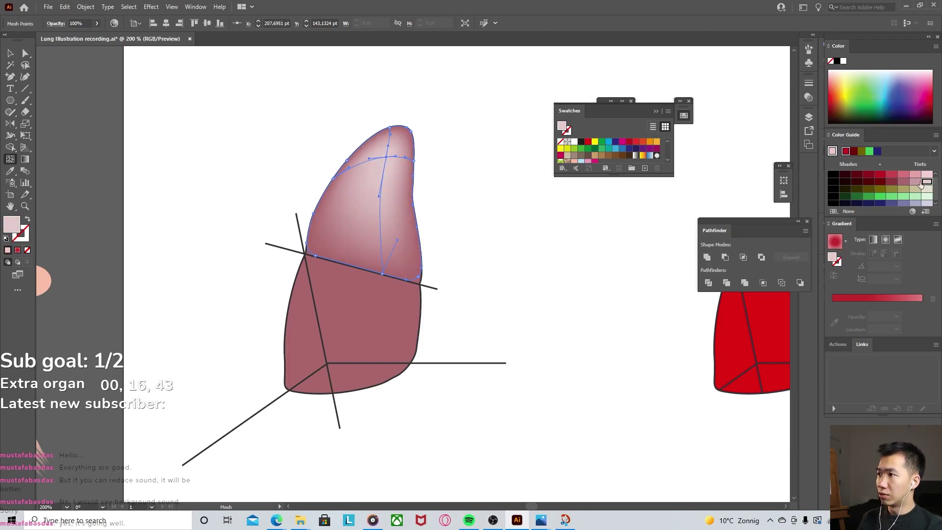
key("v")
key("ctrl+shift+a")
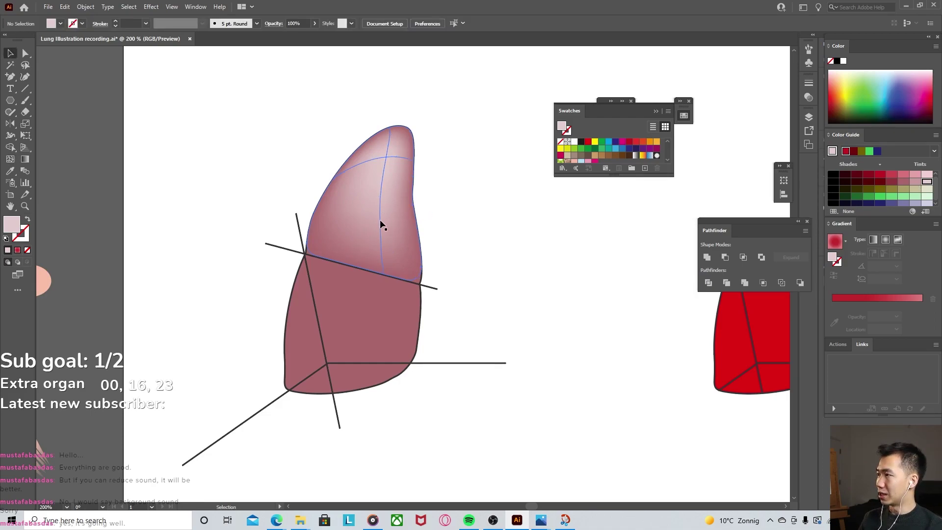
left_click(380, 224)
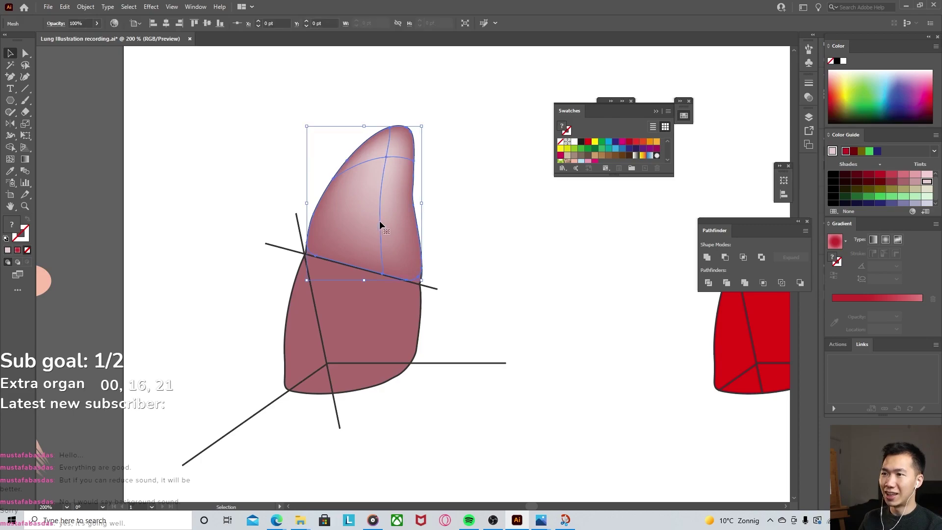
left_click(10, 159)
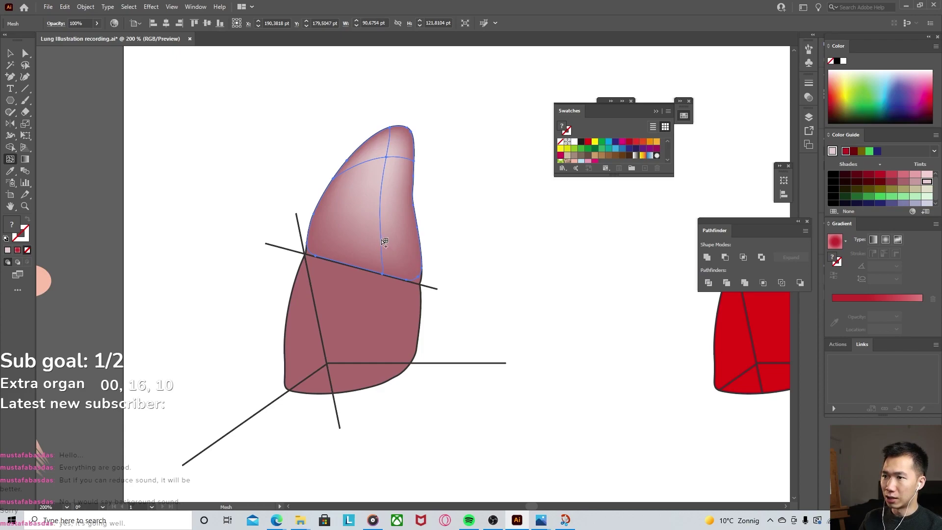
left_click(382, 239)
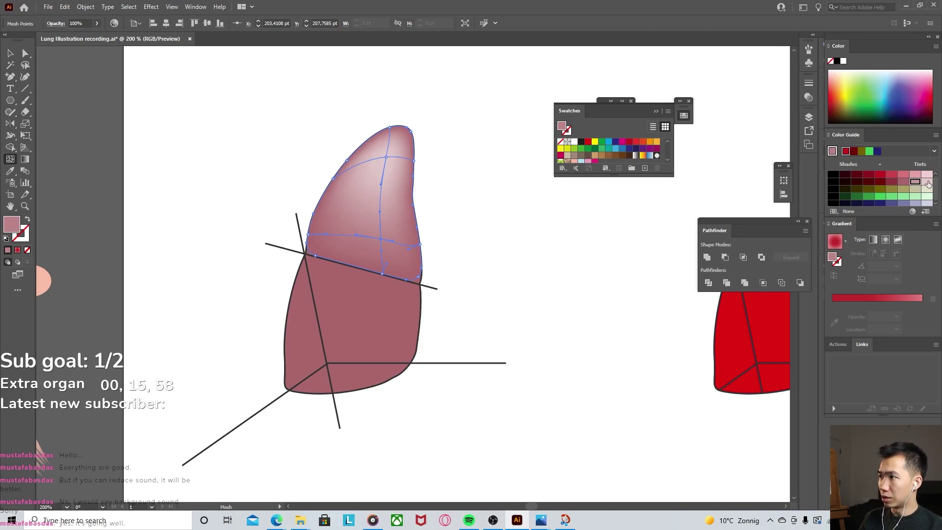
Step: Tint a mesh point lighter pink and drag mesh points and handles to reshape the shading
left_click(915, 181)
key("a")
mouse_move(390, 245)
left_mouse_down()
mouse_move(404, 229)
mouse_move(421, 243)
mouse_move(410, 227)
left_mouse_up()
left_click(405, 226)
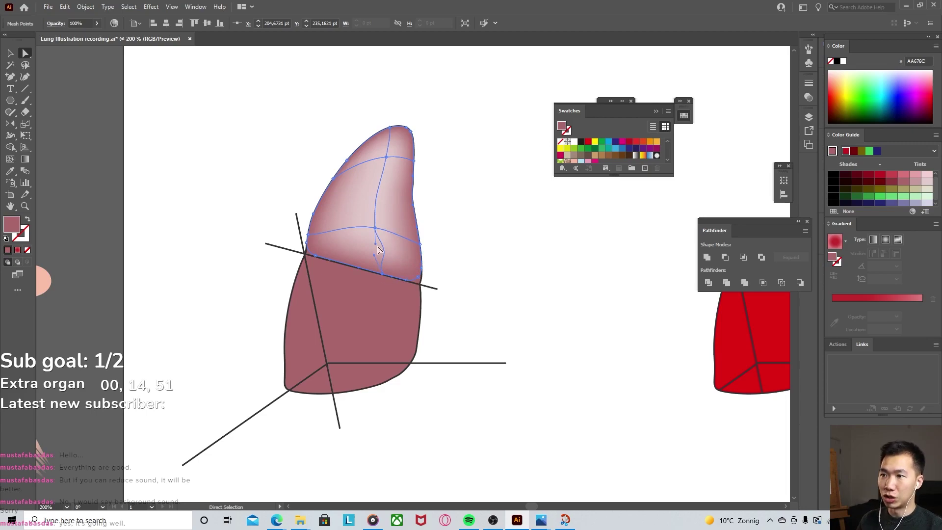
left_click_drag(373, 247, 373, 244)
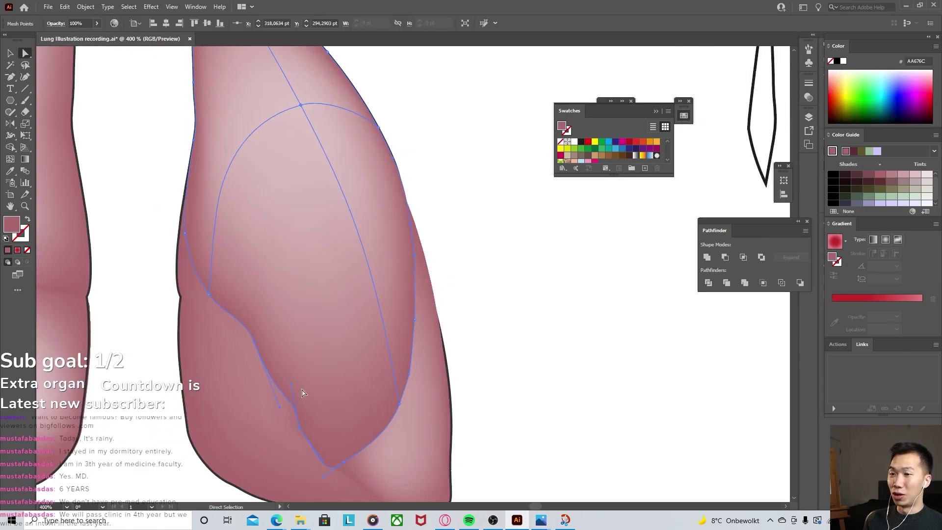
Step: Draw a vertical line between the lungs with a thick stroke as the trachea
left_click_drag(332, 164, 331, 252)
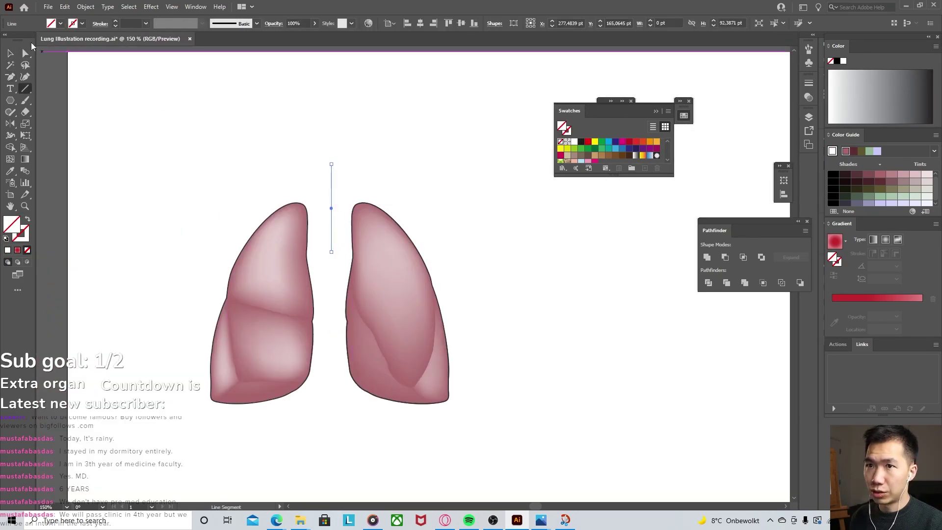
left_click(146, 23)
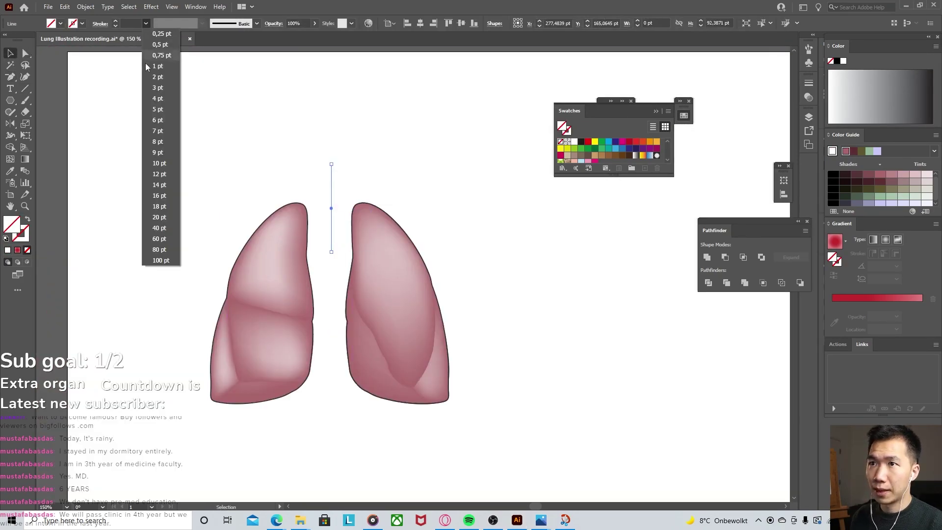
left_click(159, 185)
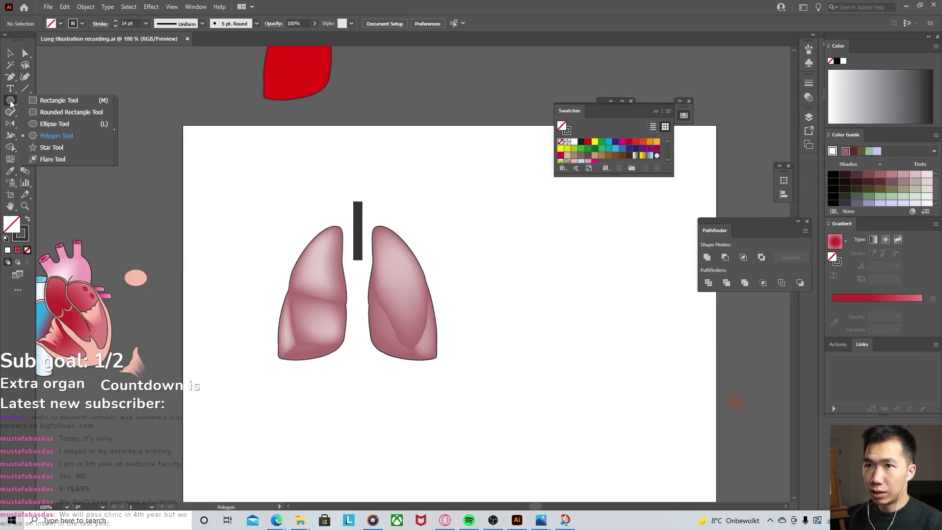
Step: Make a V-shaped bronchi fork from a cornerless square, rotated and scaled under the trachea
left_click_drag(11, 100, 53, 103)
left_click_drag(423, 146, 500, 222)
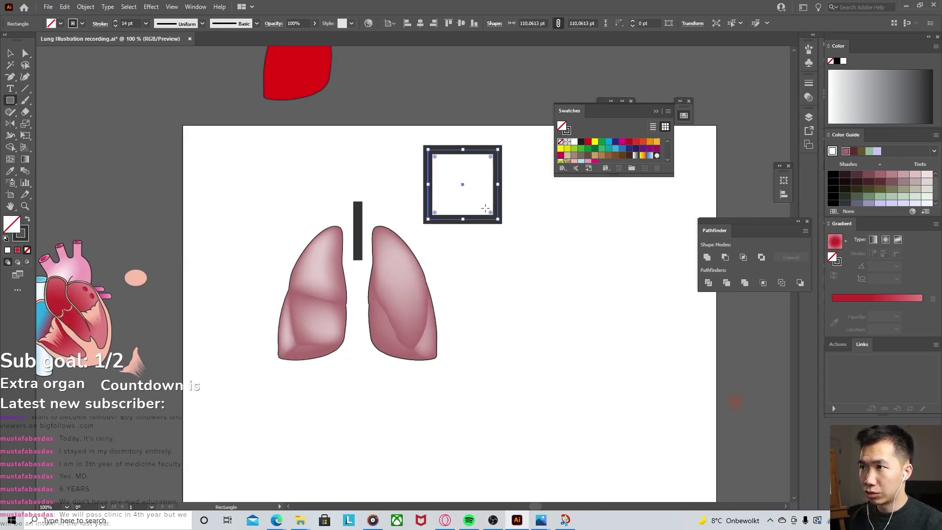
key("a")
left_click(498, 220)
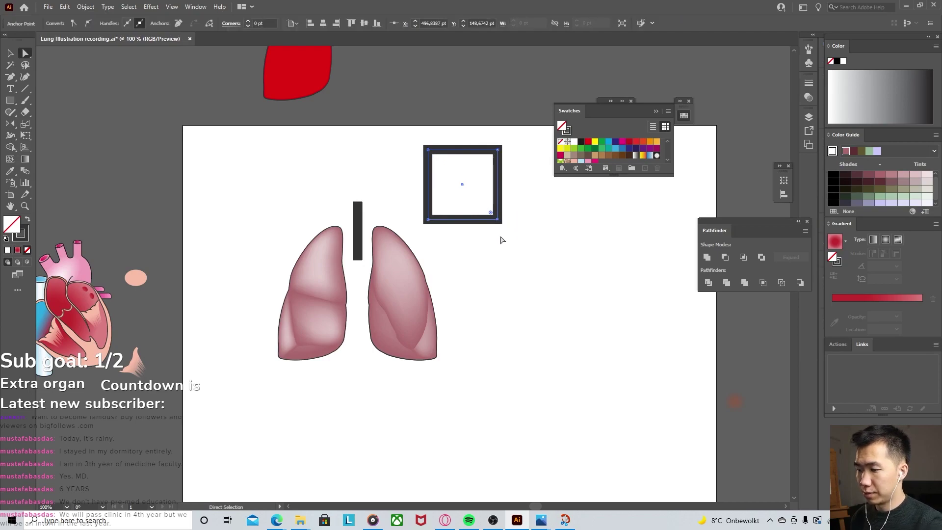
key("Delete")
left_click(11, 53)
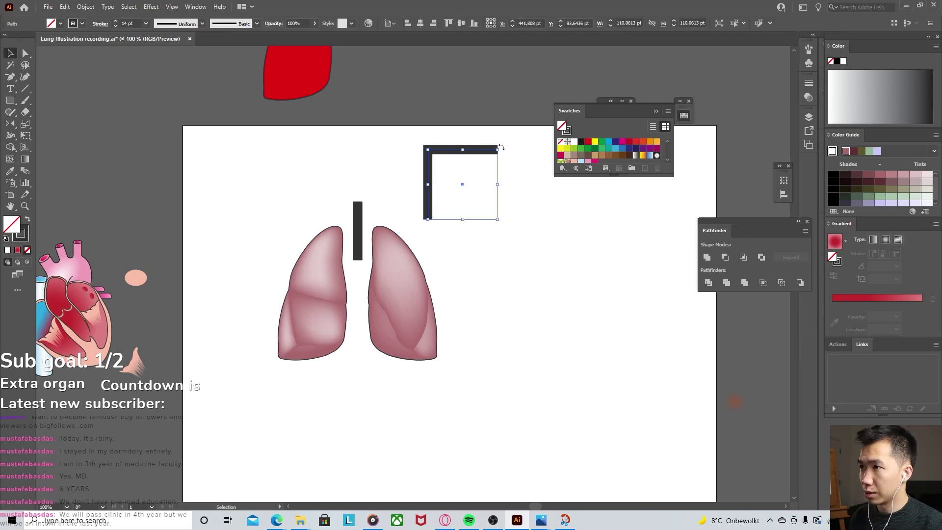
left_click_drag(502, 145, 526, 191)
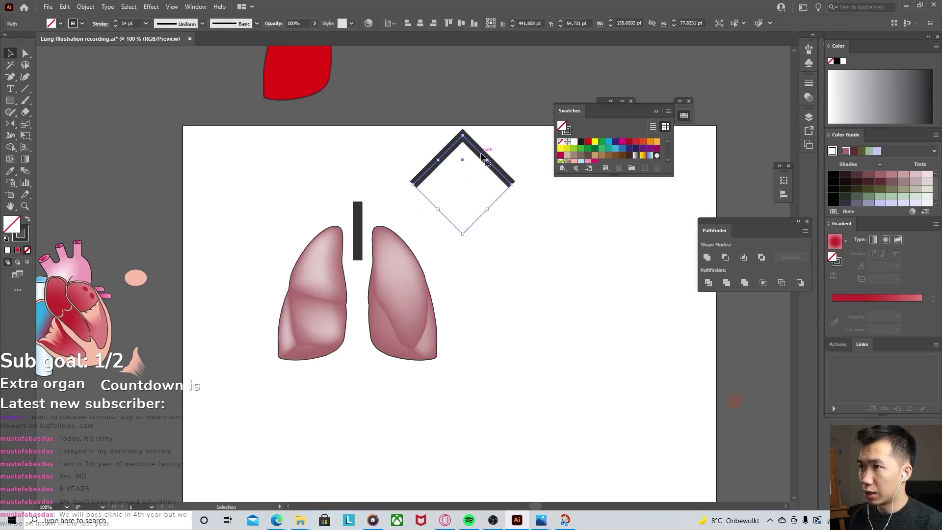
left_click_drag(482, 156, 388, 294)
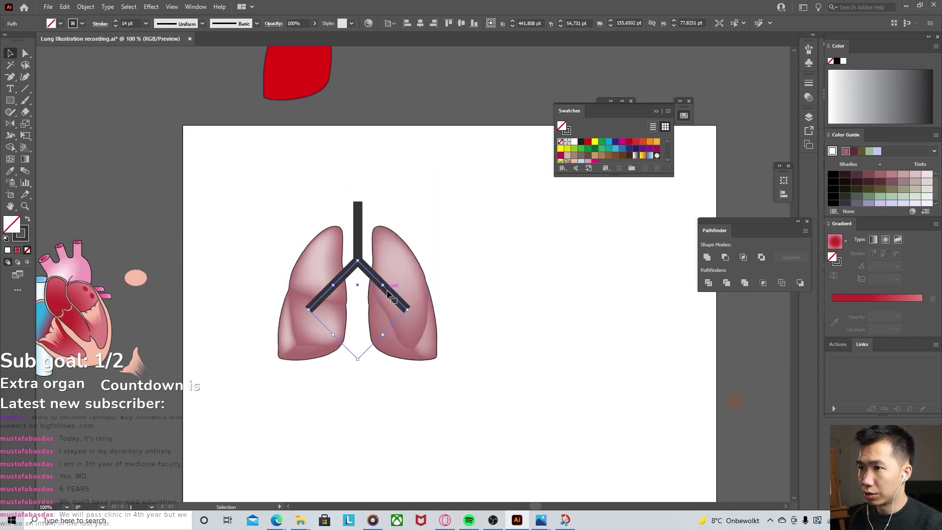
mouse_move(407, 309)
left_mouse_down()
mouse_move(358, 306)
mouse_move(367, 266)
left_mouse_up()
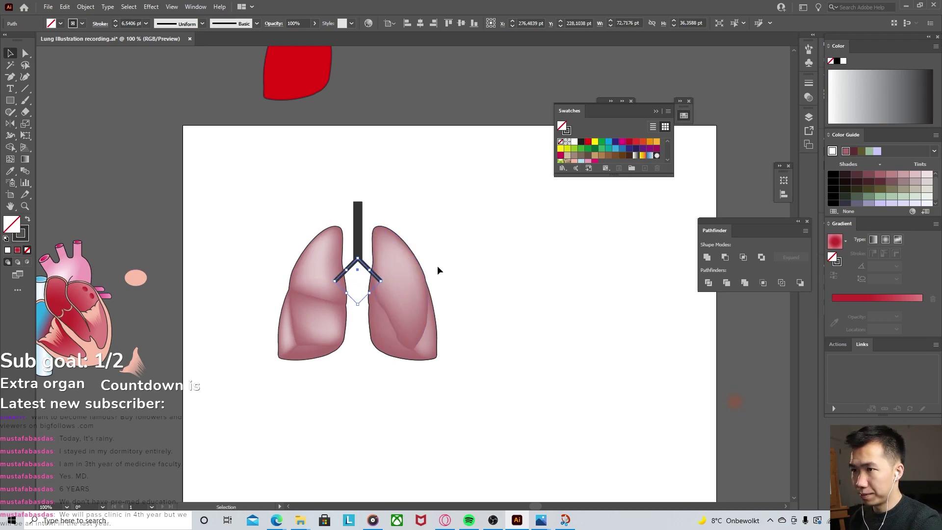
scroll(437, 265, "up", 2)
key("a")
left_click(108, 7)
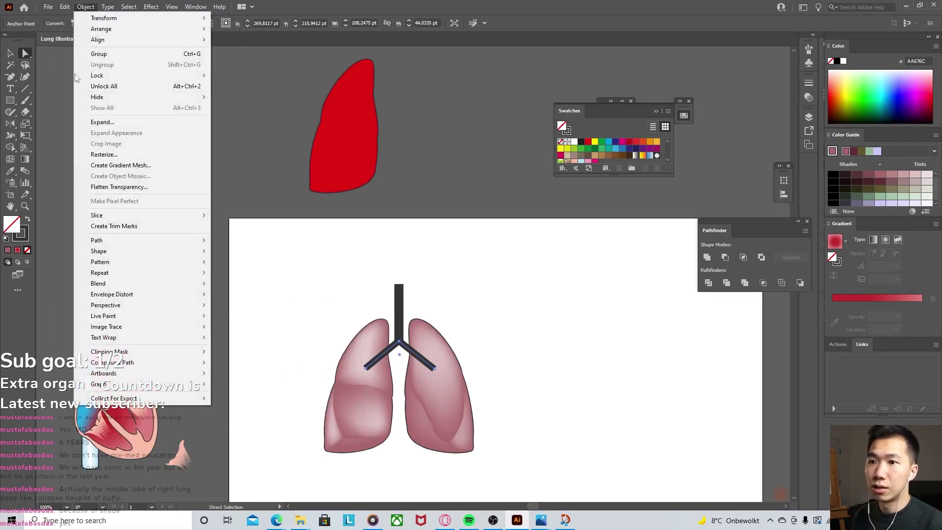
mouse_move(96, 240)
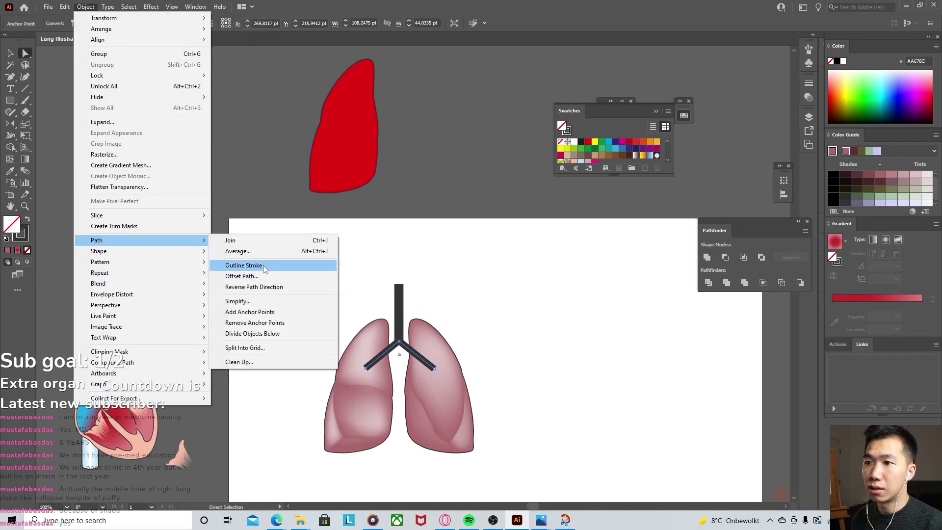
left_click(243, 265)
left_click(412, 283)
left_click(399, 302)
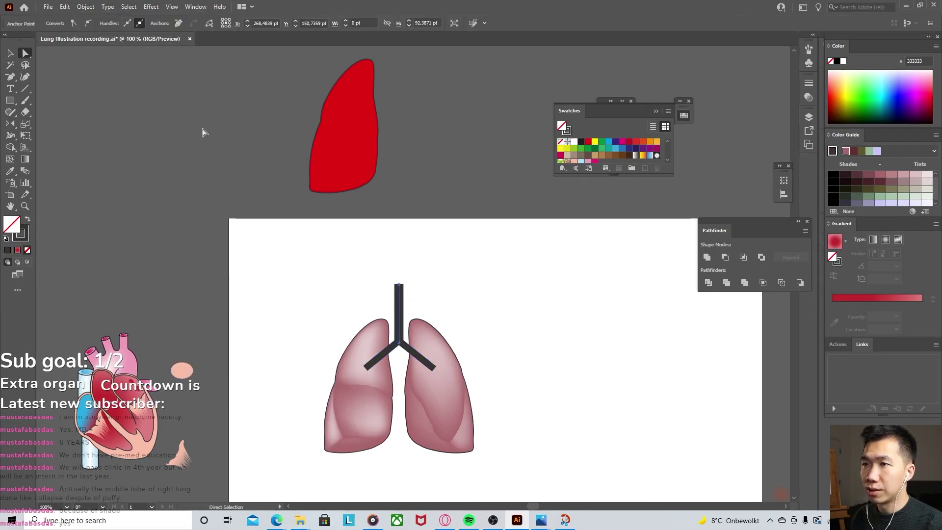
left_click(85, 7)
mouse_move(96, 240)
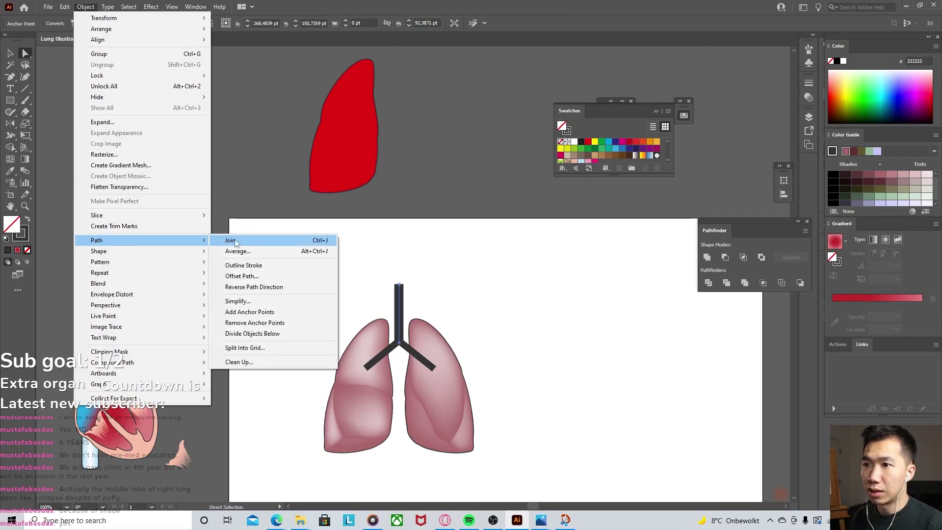
left_click(256, 267)
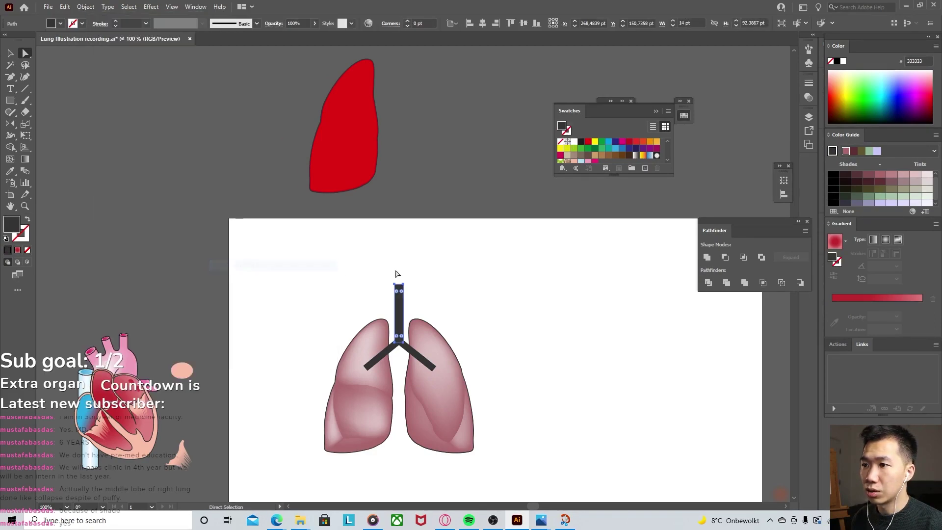
left_click(414, 321)
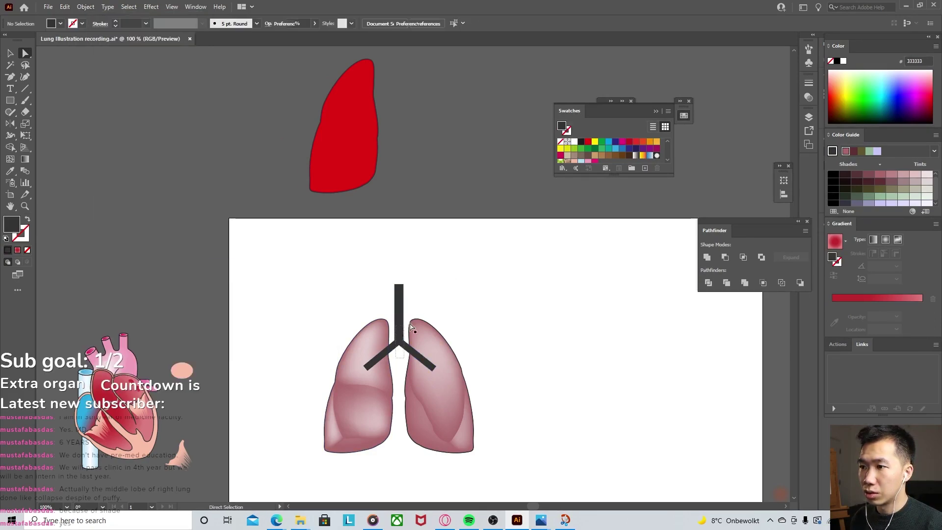
left_click(404, 341)
left_click(10, 53)
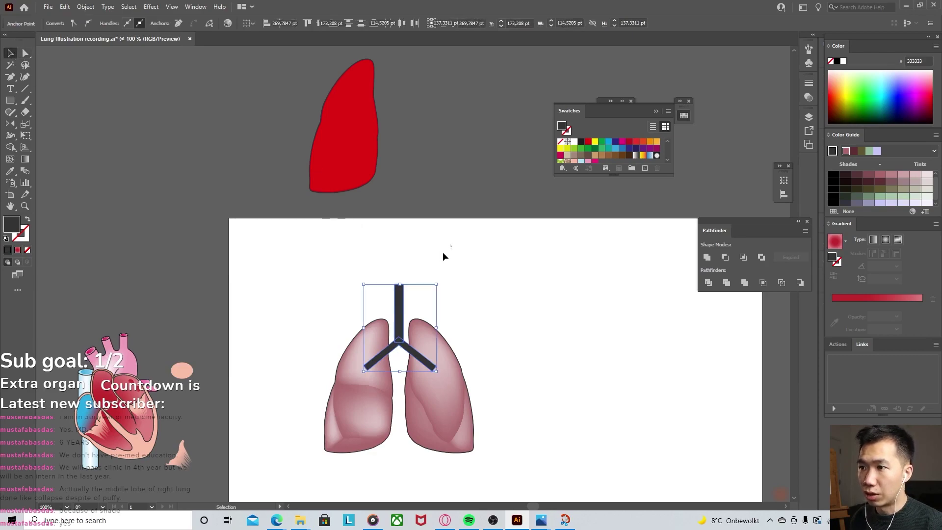
left_click(410, 315)
left_click(404, 349)
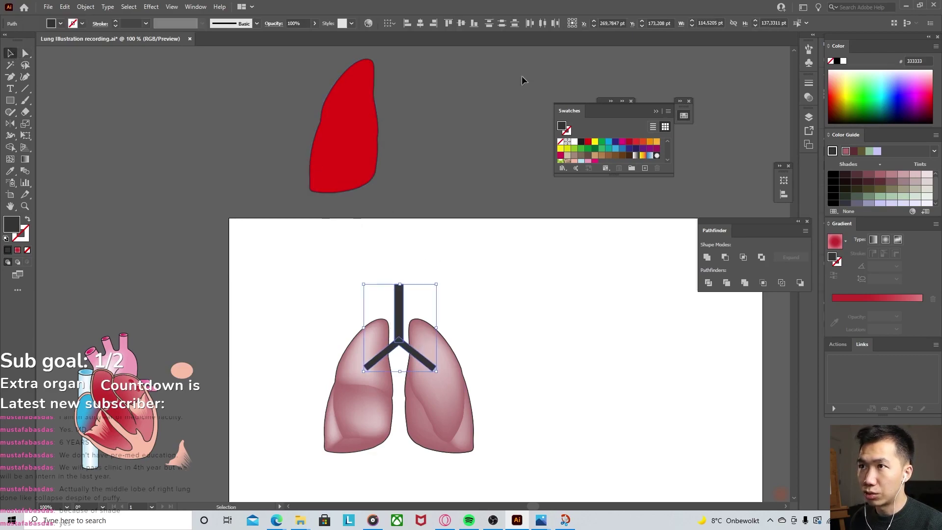
left_click(706, 258)
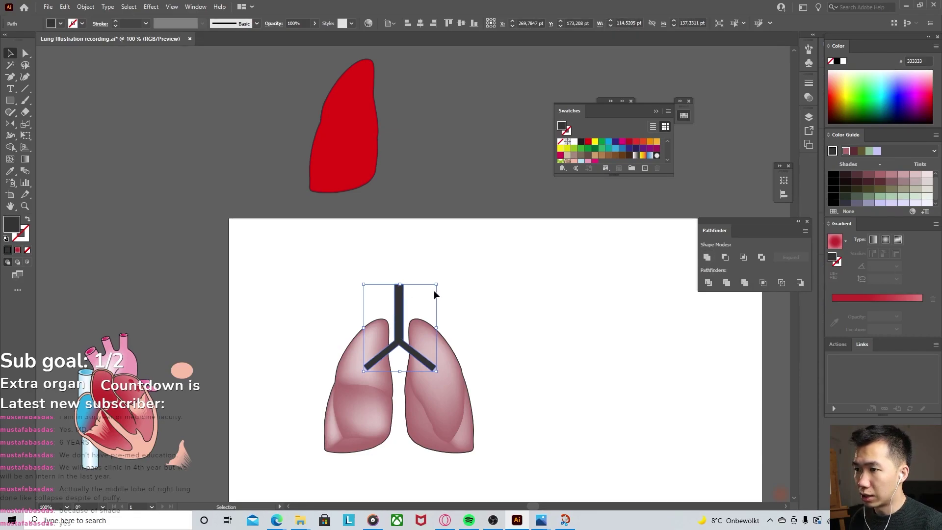
key("ctrl+plus")
key("a")
Step: Round the left and right inner junction corners of the bronchi with live corner widgets
mouse_move(385, 420)
left_mouse_down()
mouse_move(385, 444)
mouse_move(415, 401)
mouse_move(404, 406)
left_mouse_up()
left_click(366, 405)
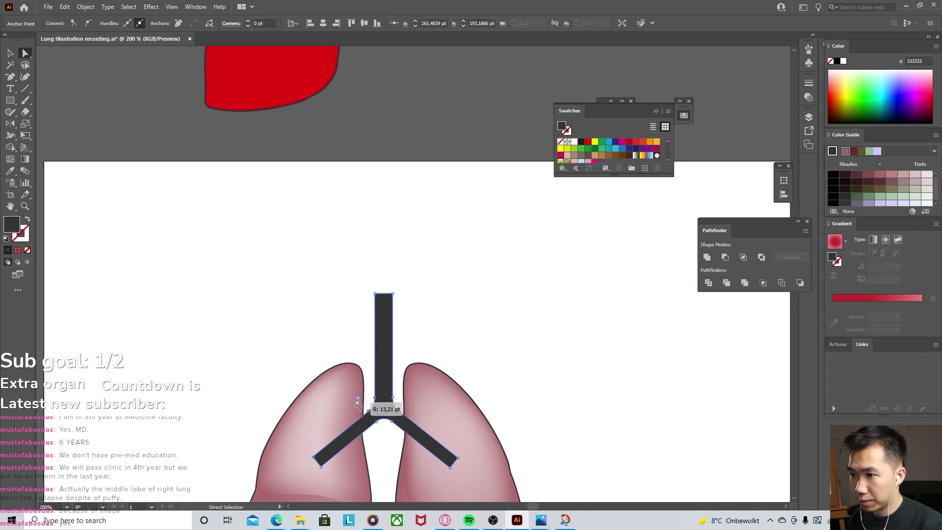
key("v")
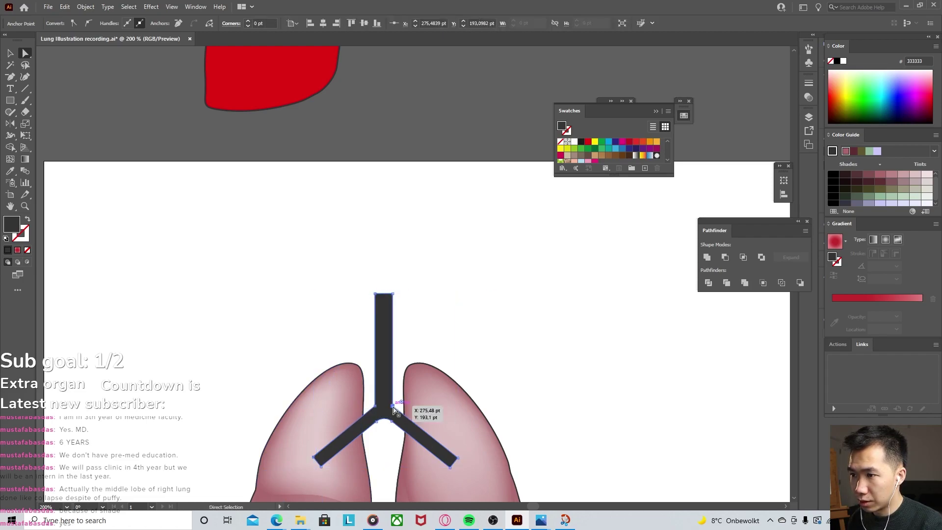
key("a")
left_click(394, 406)
left_click_drag(403, 407, 417, 398)
key("v")
key("ctrl+minus")
key("ctrl+minus")
key("ctrl+minus")
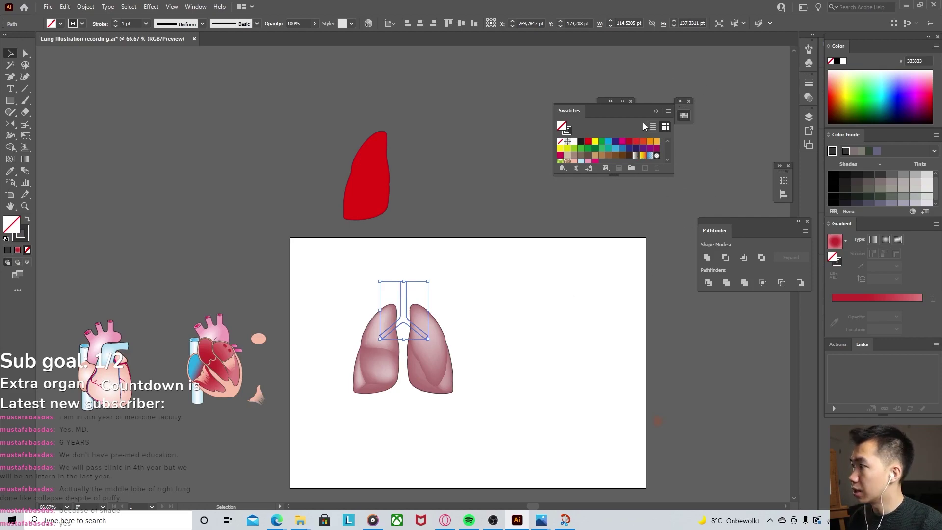
Step: Fill the trachea with a light pink tint from the Color Guide
left_click(915, 182)
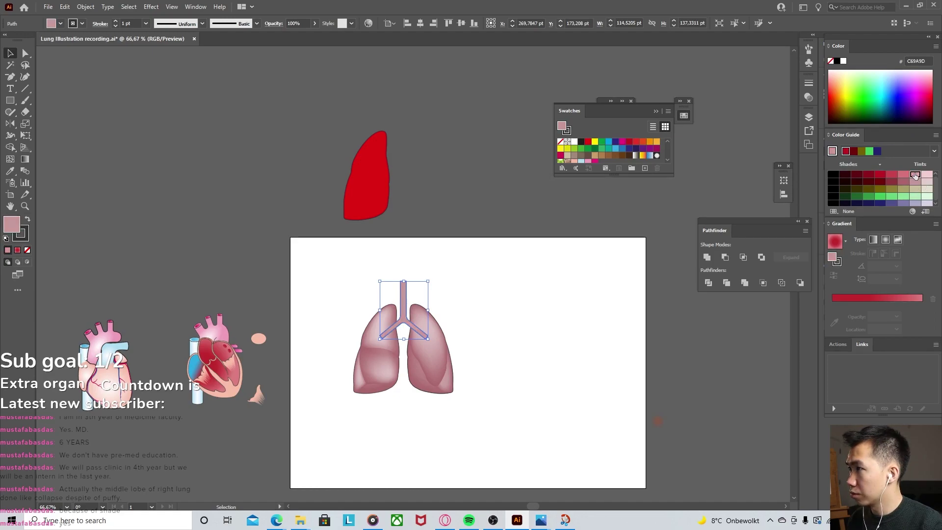
left_click(914, 176)
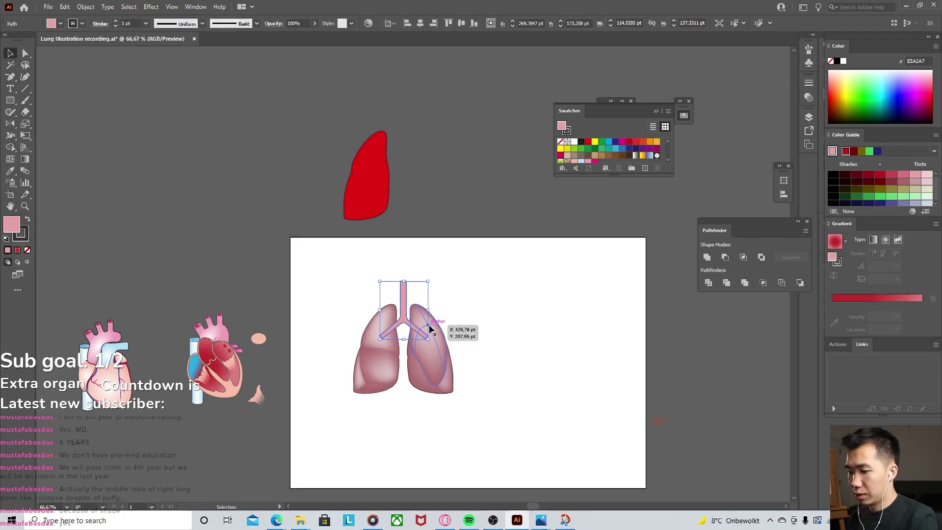
Step: Send the trachea to the back so its lower branches hide behind the lungs
key("ctrl+shift+bracketleft")
left_click(493, 283)
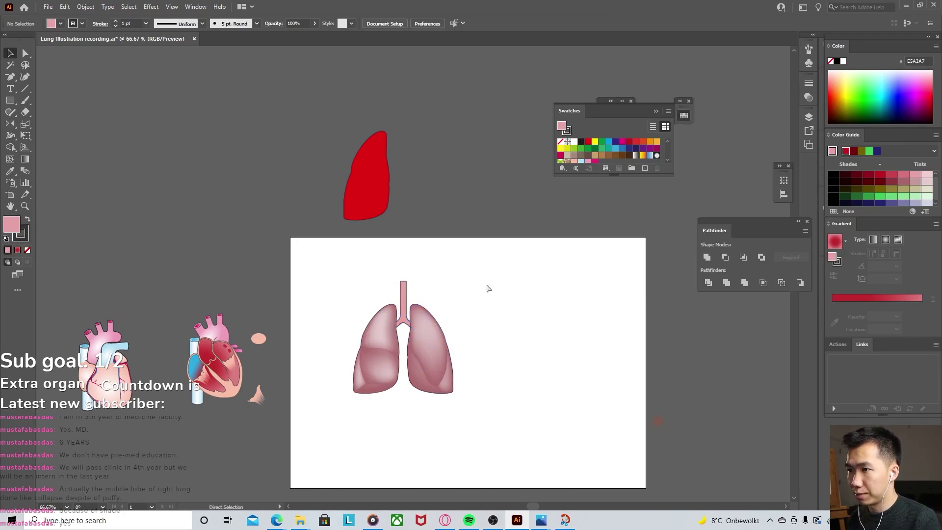
key("ctrl+minus")
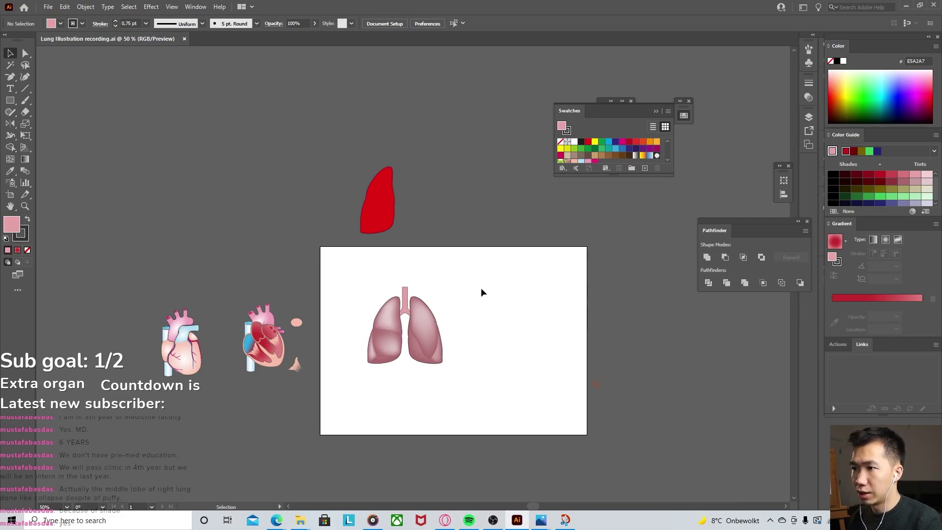
key("ctrl+plus")
key("ctrl+plus")
key("ctrl+plus")
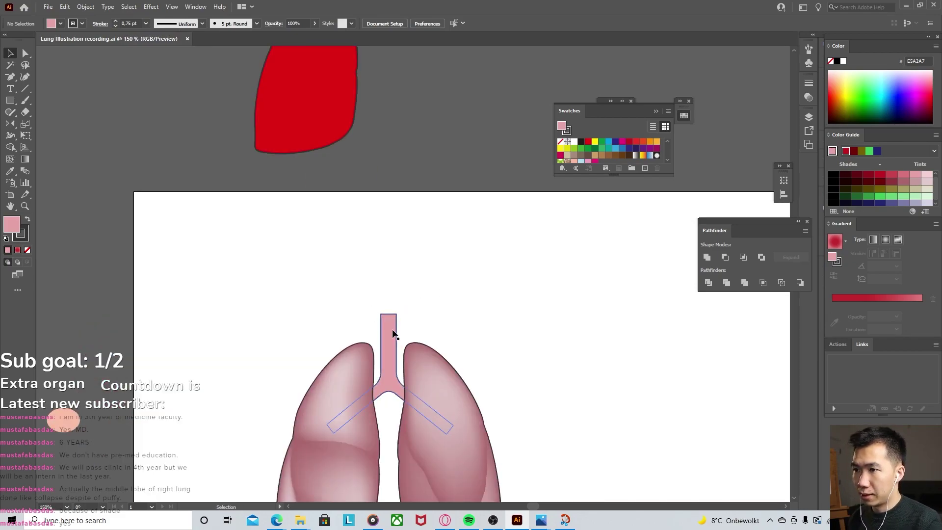
left_click(393, 334)
left_click(11, 101)
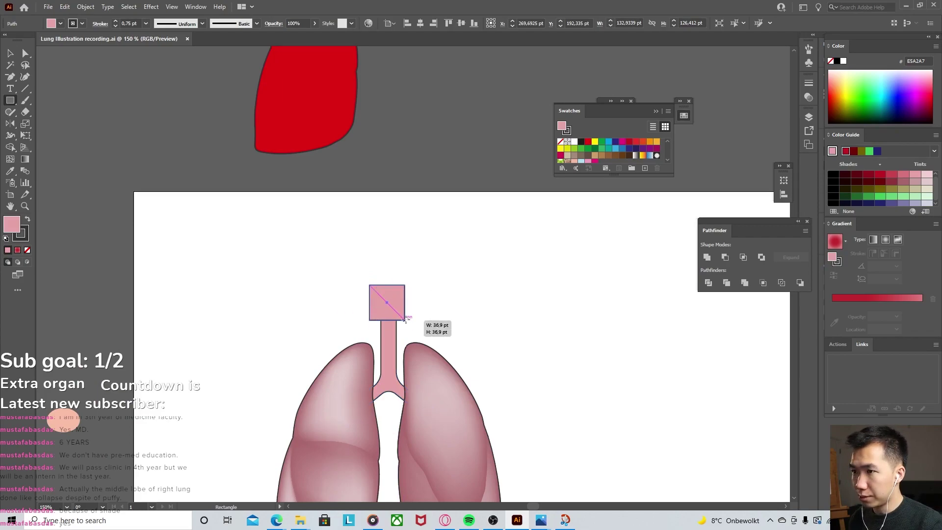
Step: Draw a square over the trachea top with a black-to-white linear gradient
left_click_drag(369, 284, 407, 322)
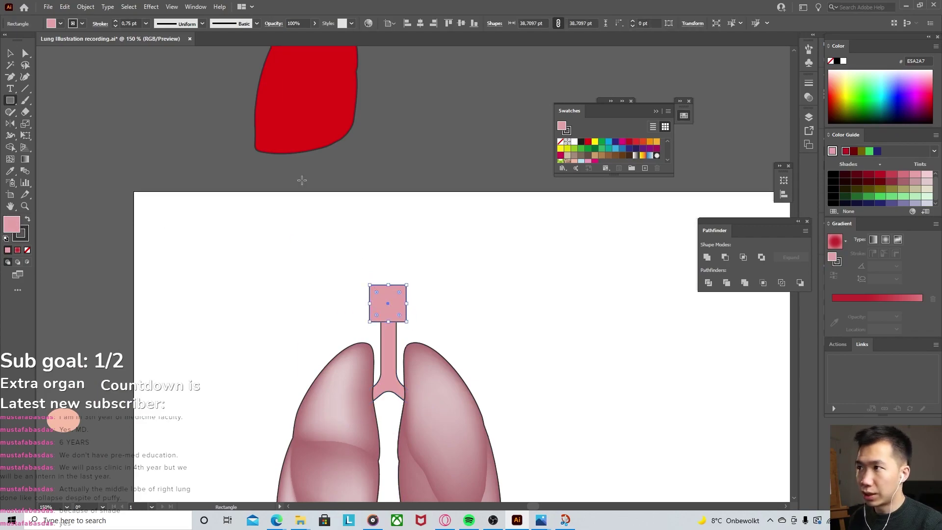
left_click(581, 142)
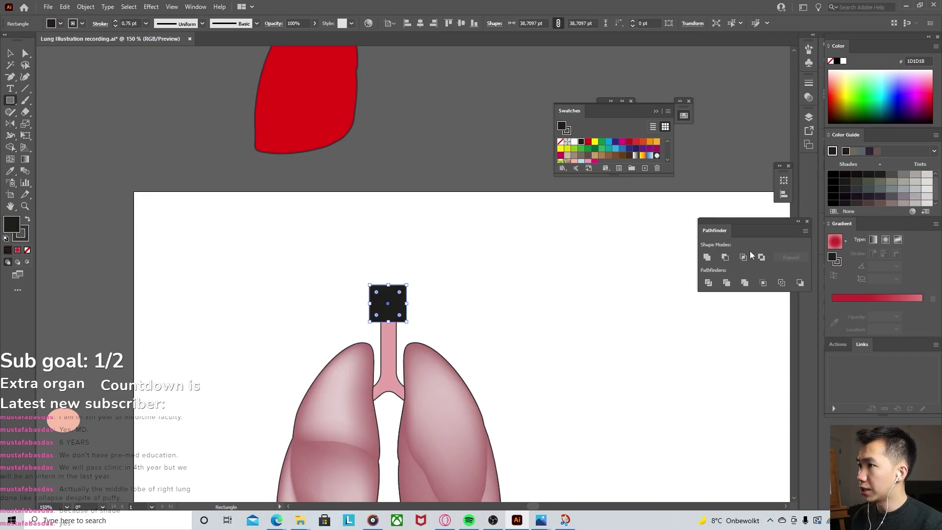
left_click(24, 159)
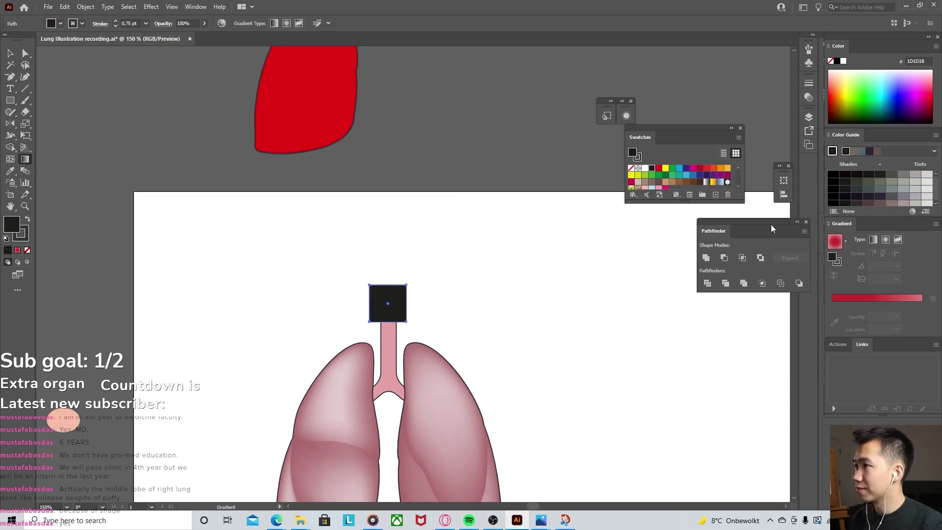
left_click_drag(771, 224, 762, 257)
left_click(875, 239)
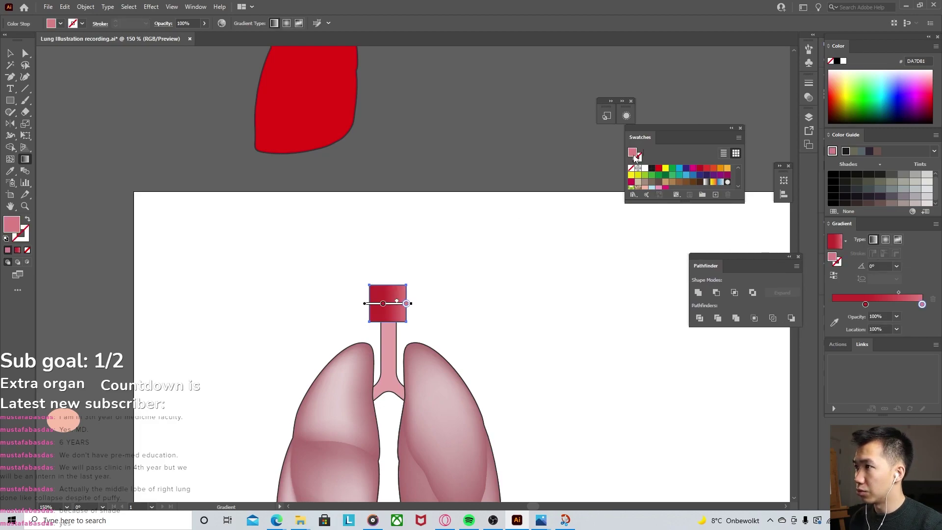
left_click_drag(657, 171, 865, 304)
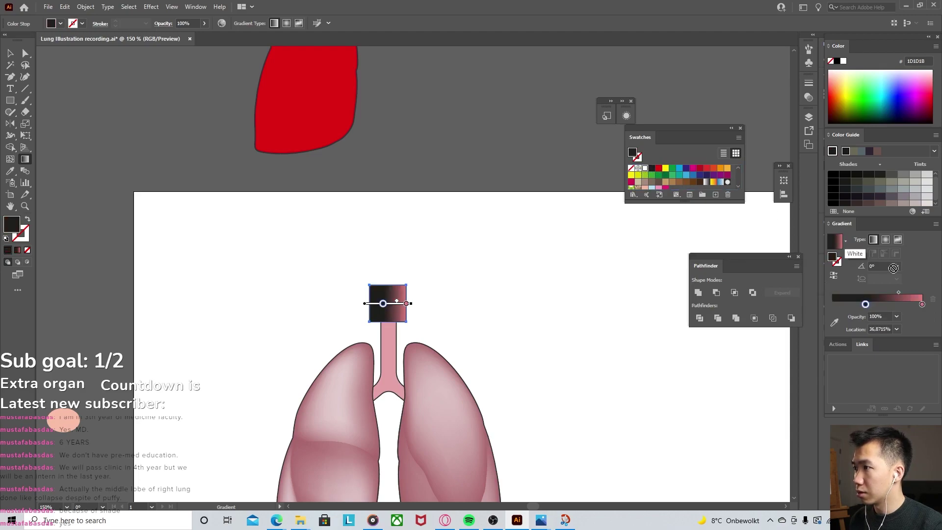
left_click_drag(923, 306, 923, 303)
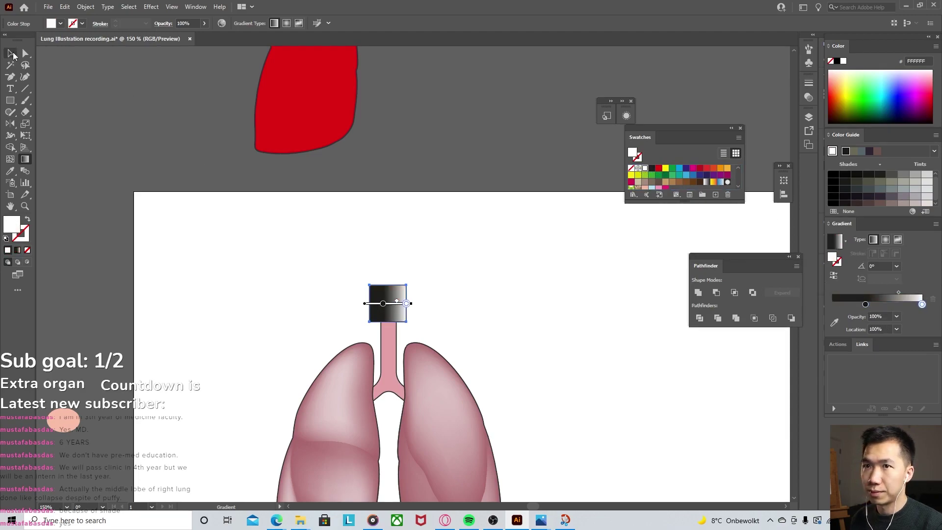
Step: Rotate the gradient square to darken toward the top and move it over the trachea
left_click(12, 54)
left_click_drag(412, 281, 351, 263)
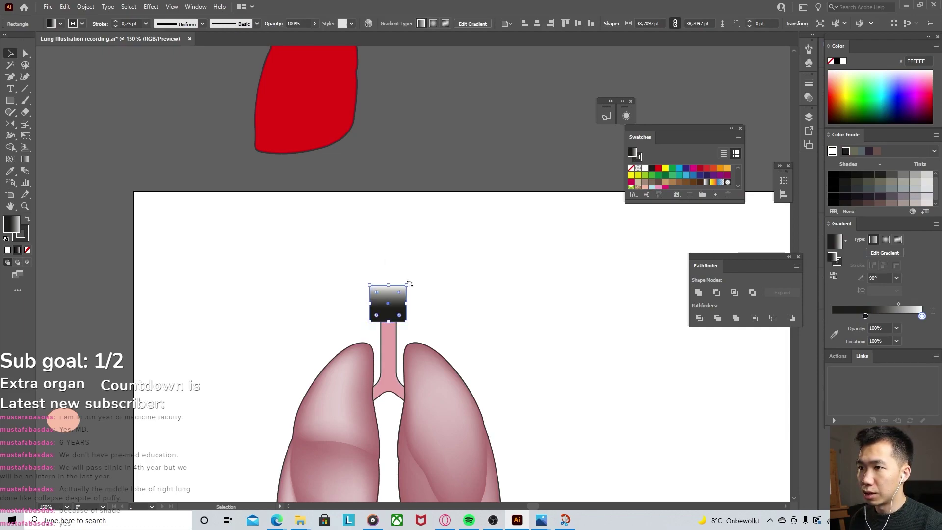
left_click_drag(410, 281, 358, 333)
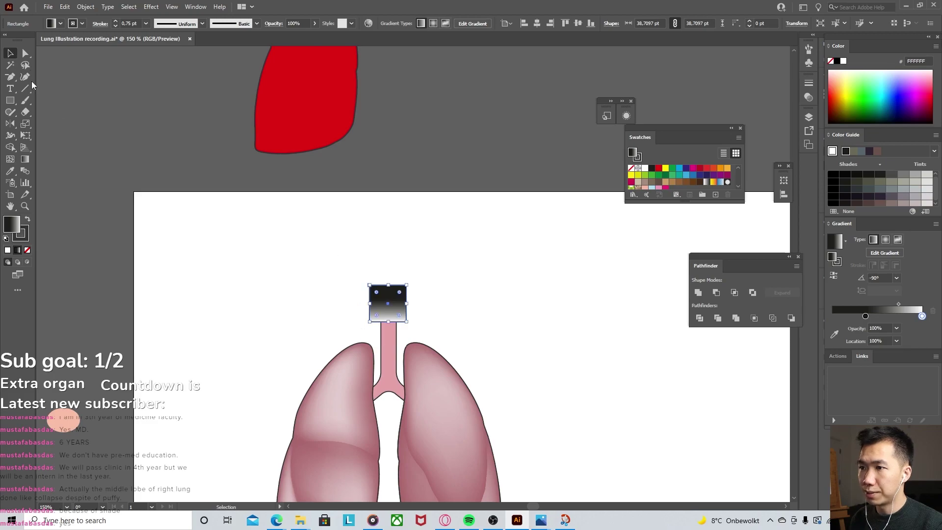
left_click(459, 251)
left_click_drag(395, 293, 396, 310)
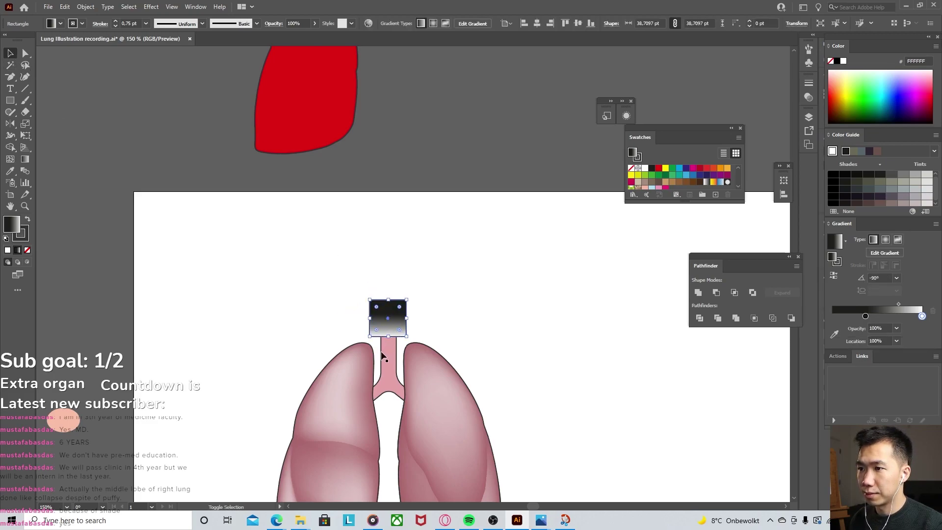
Step: Select the gradient square and trachea, then apply Make Mask from Transparency
left_click(388, 361, "shift")
left_click(808, 144)
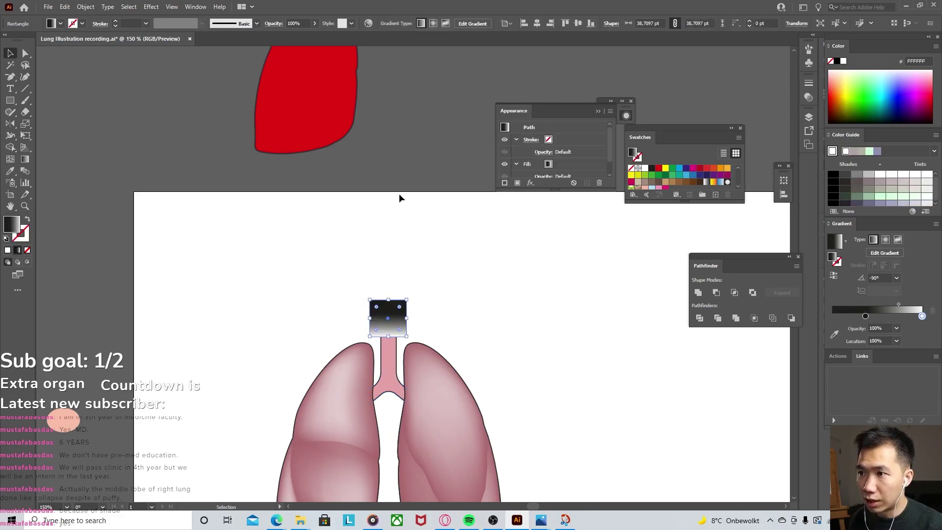
left_click(394, 350, "shift")
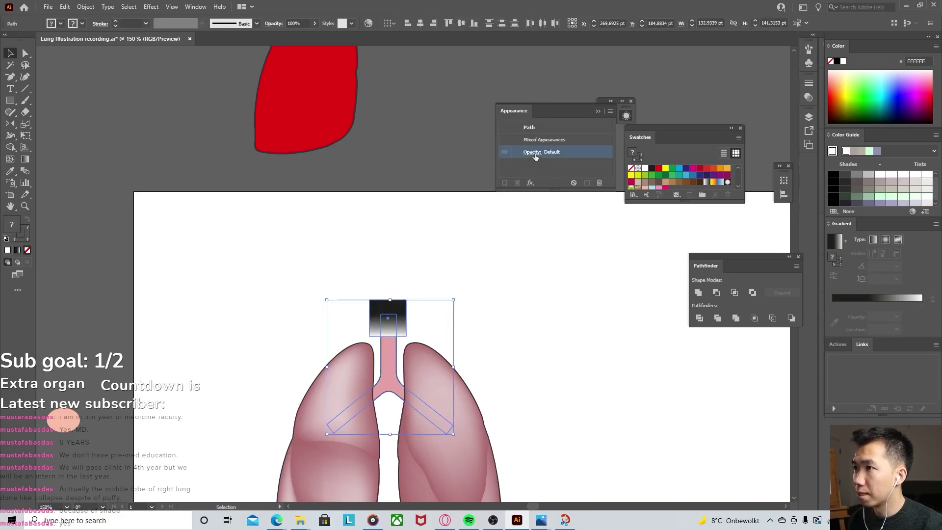
left_click(531, 152)
left_click(514, 186)
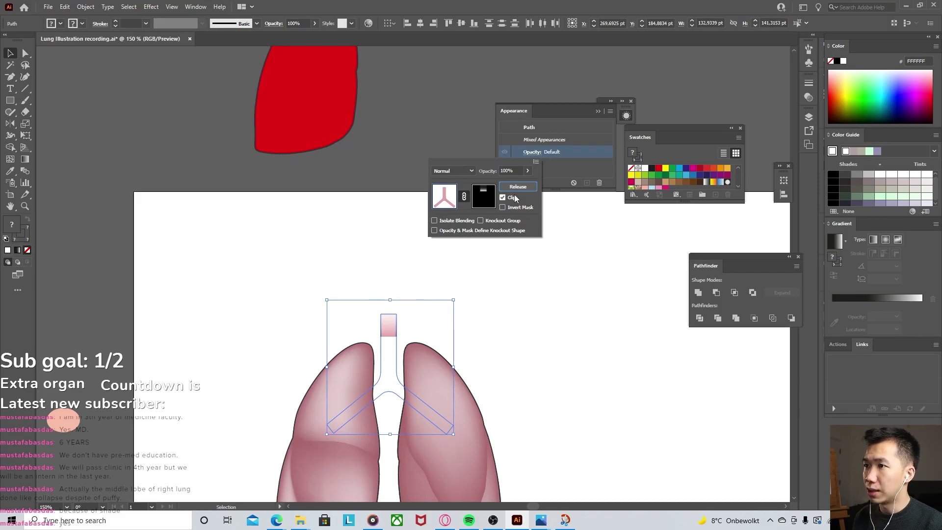